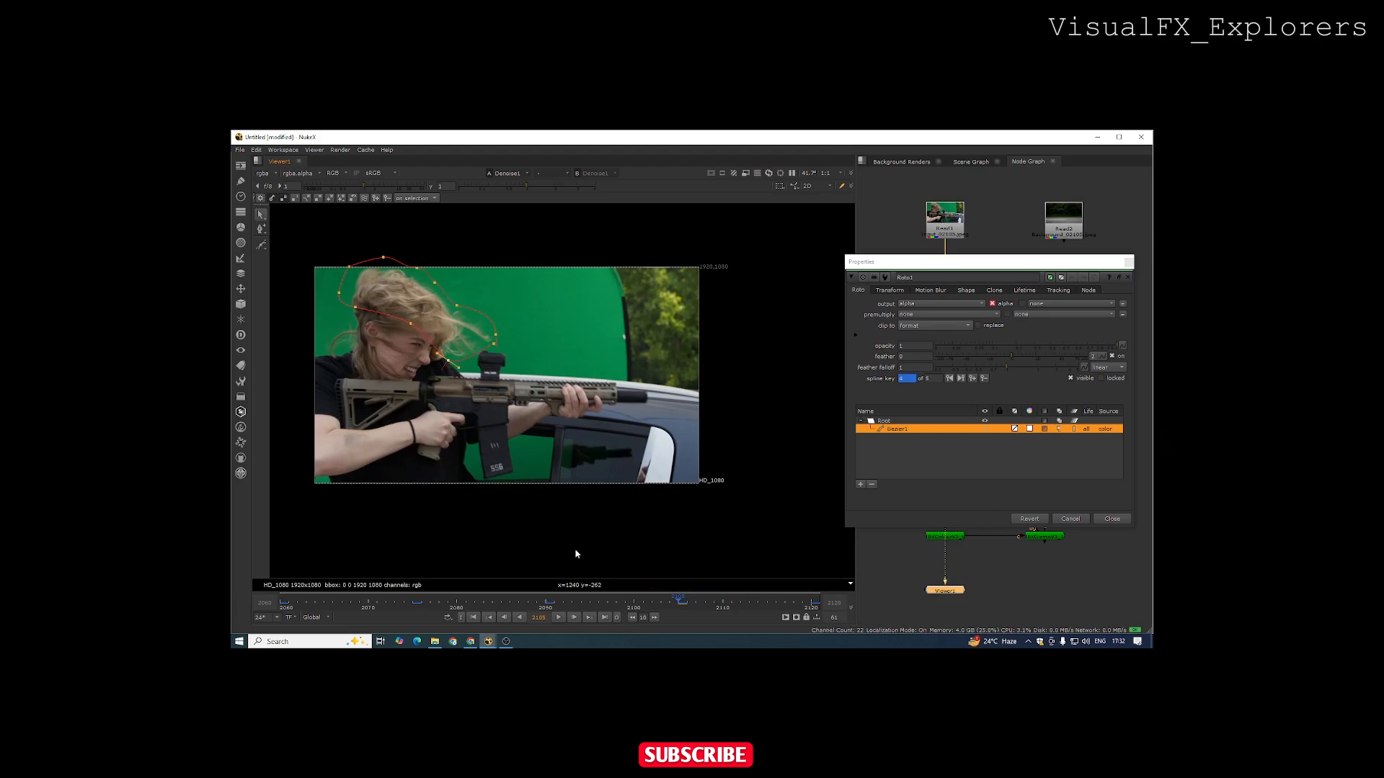
Step: Reshape the roto spline around the woman's blowing hair at frames 2097 and 2113
left_click(608, 605)
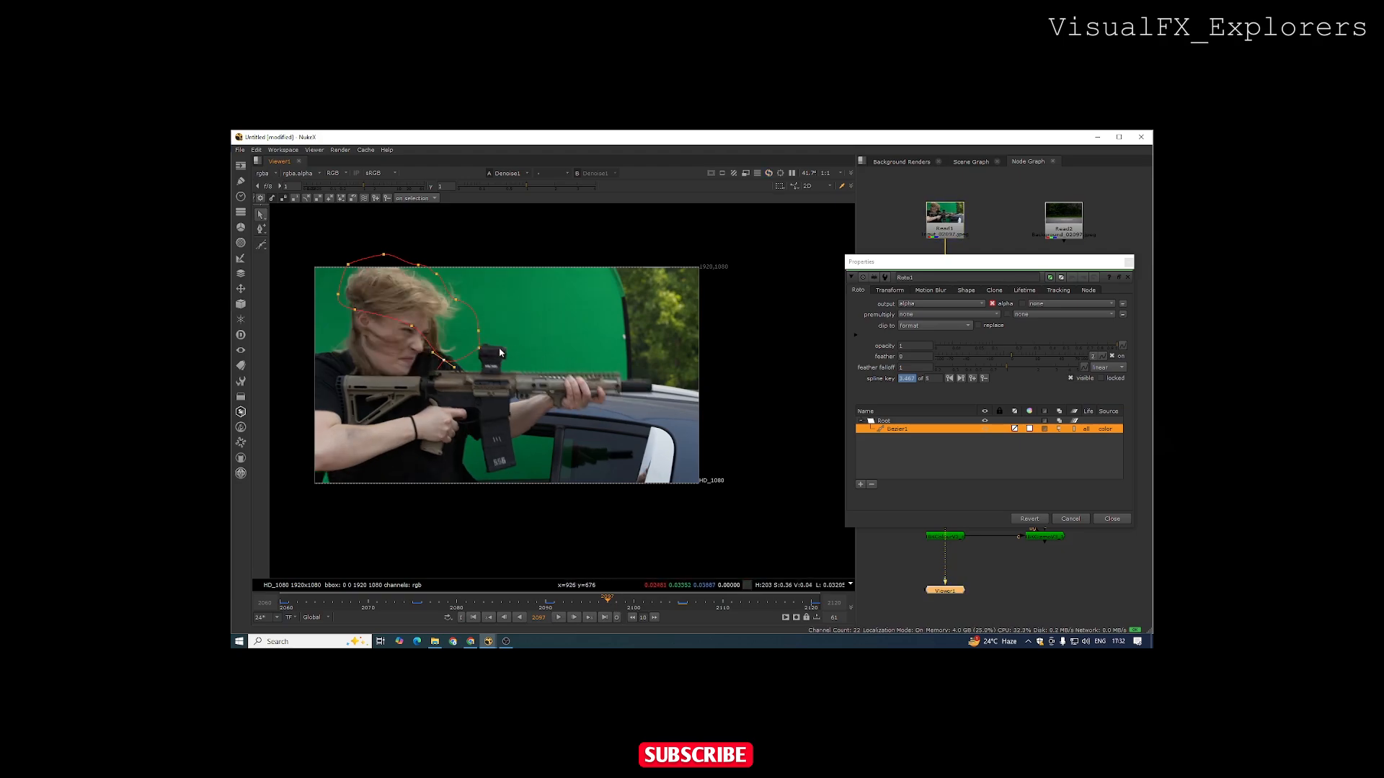
left_click_drag(478, 354, 482, 338)
left_click(456, 299)
left_click(751, 608)
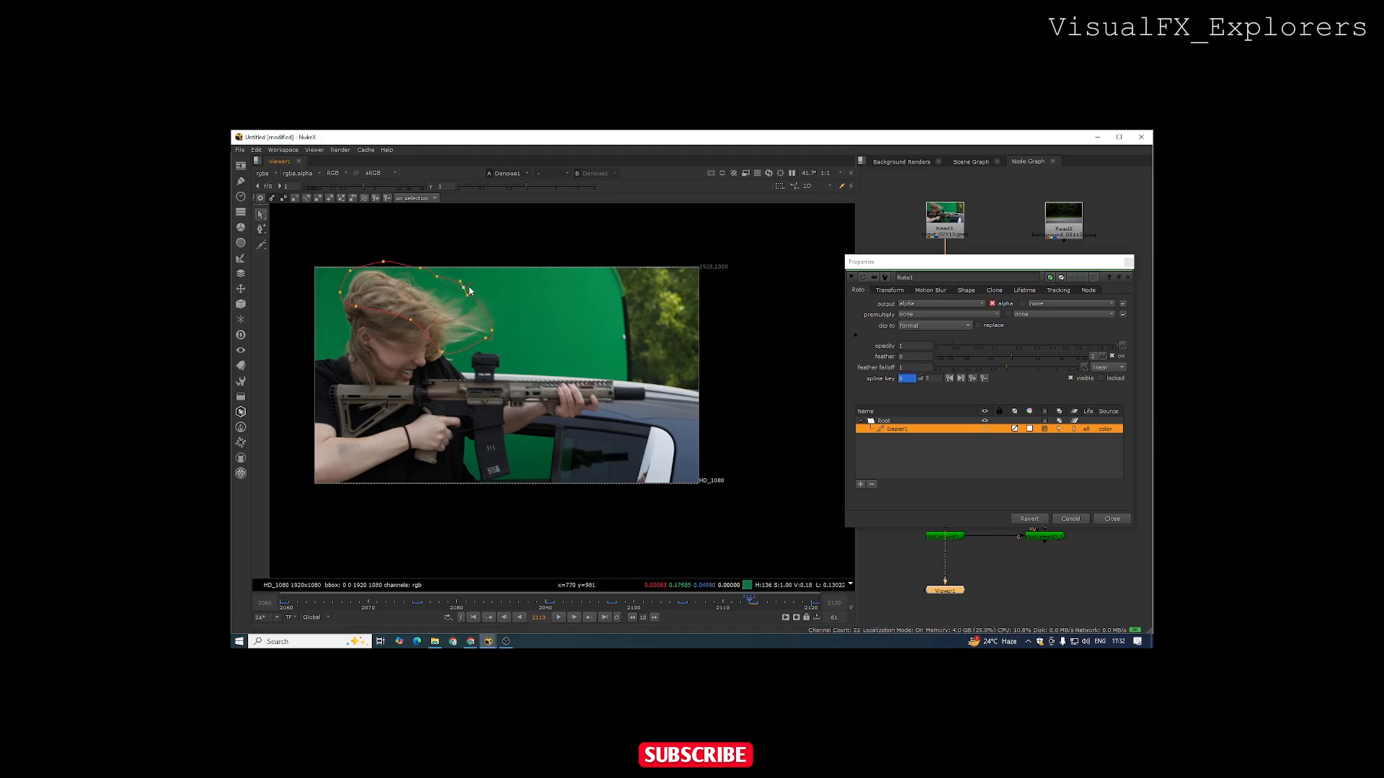
left_click_drag(494, 335, 498, 321)
Step: Adjust the hair roto points at frame 2083 and extend the shape around the flying hair at frame 2067
left_click(485, 605)
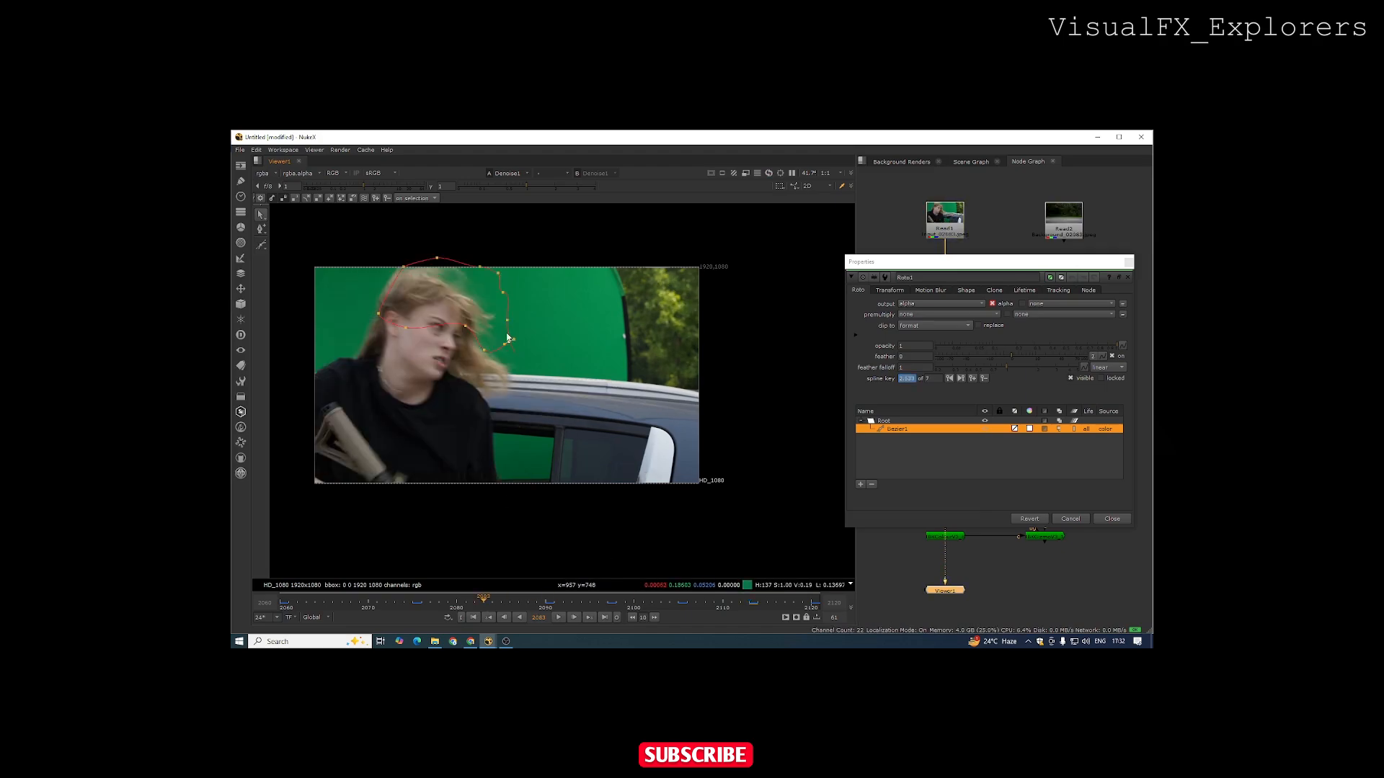
left_click(401, 267)
left_click_drag(497, 275, 457, 266)
left_click(341, 602)
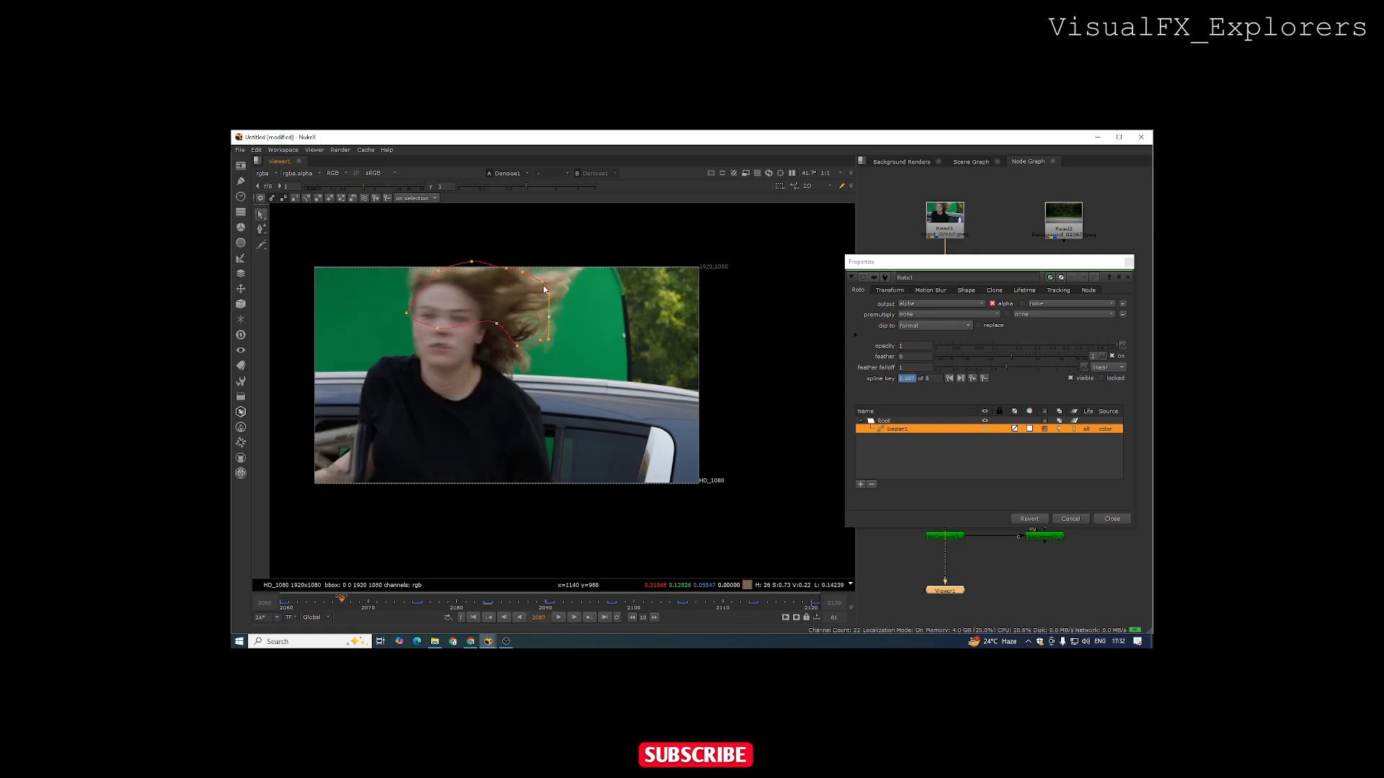
left_click_drag(544, 289, 578, 275)
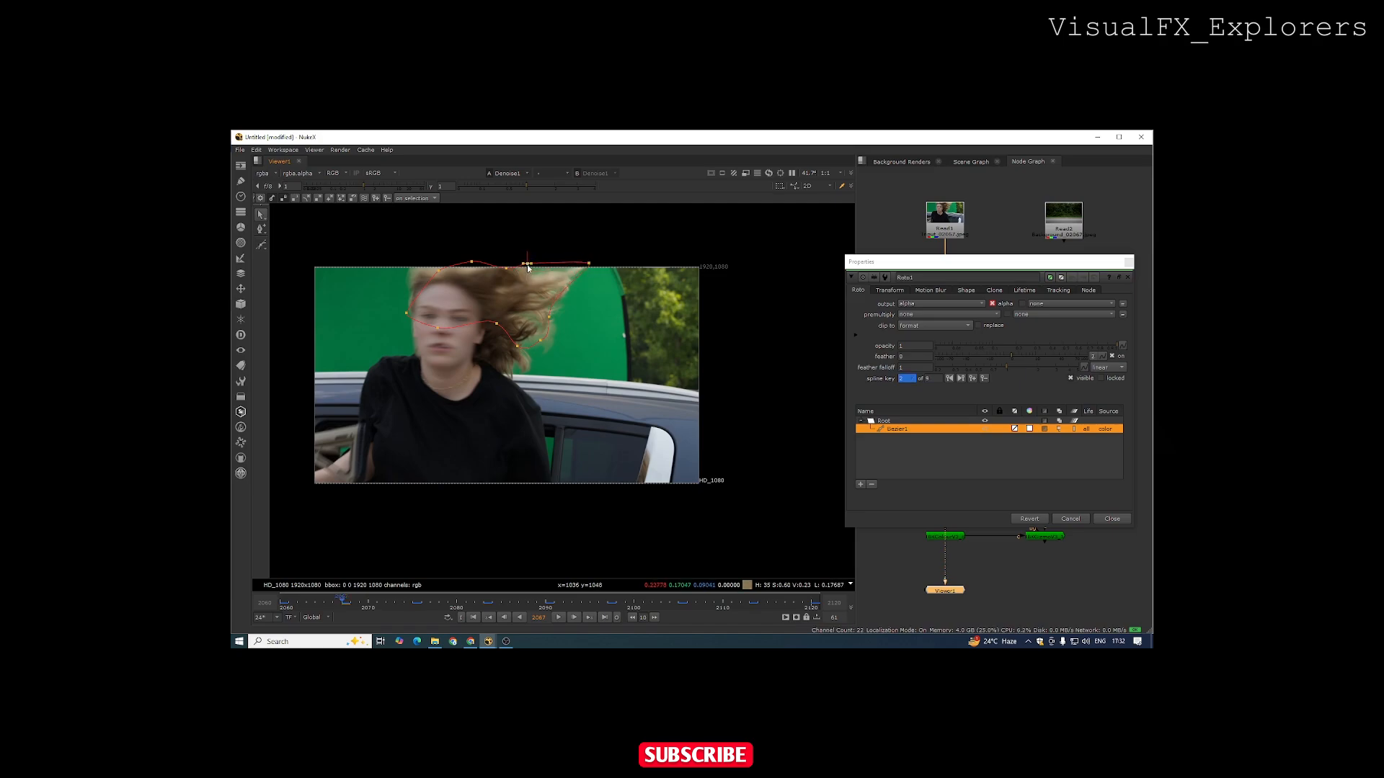
left_click(547, 309)
left_click_drag(562, 317, 565, 316)
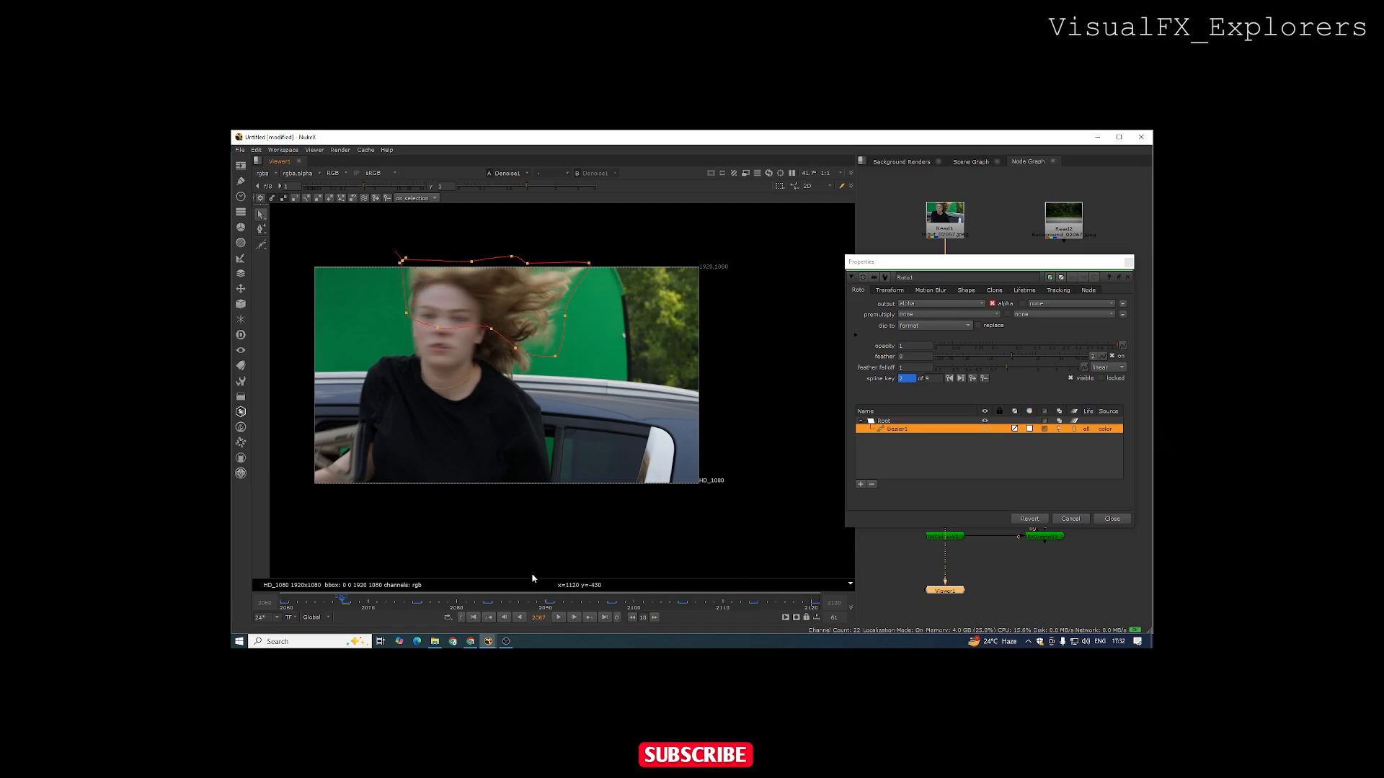
Step: Refit the hair roto's outer points to the hair at frames 2064 and 2071
left_click_drag(364, 610, 319, 605)
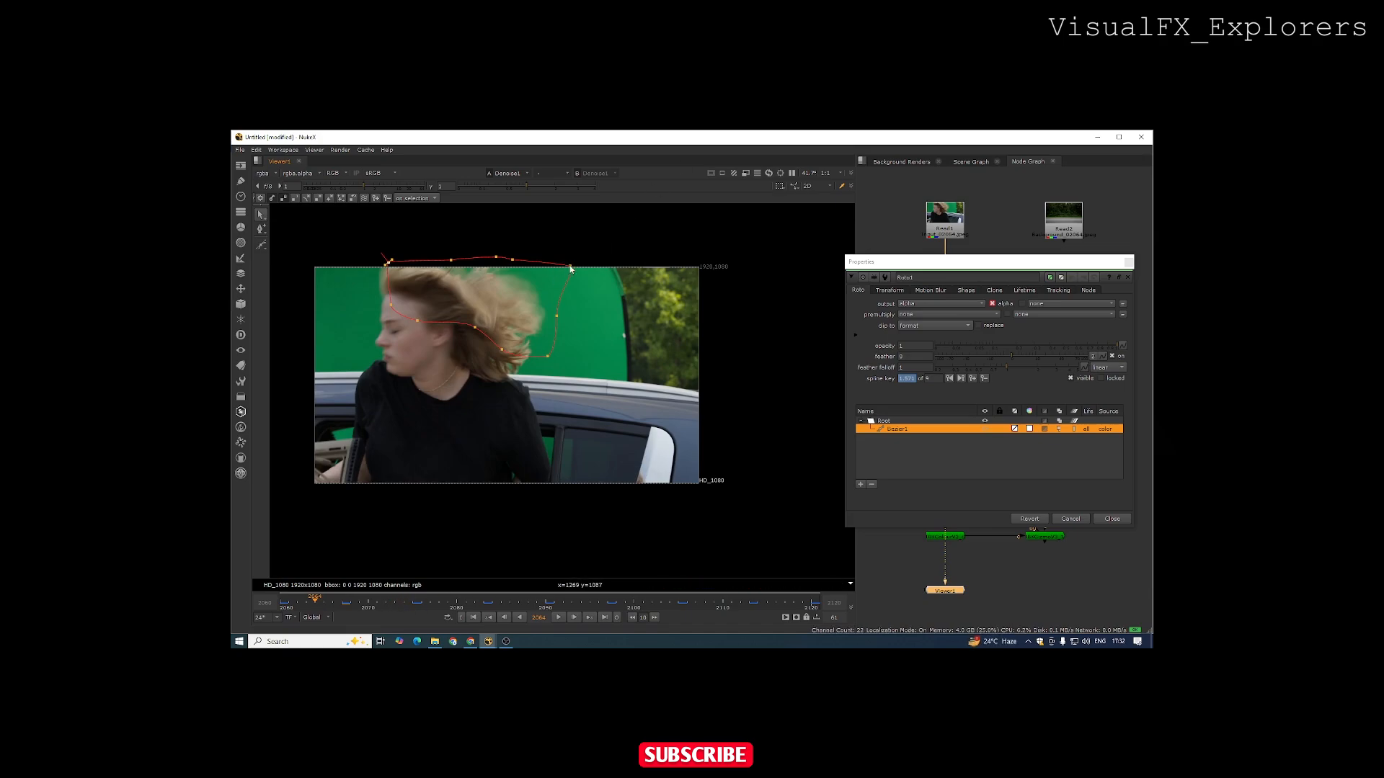
left_click_drag(540, 272, 534, 271)
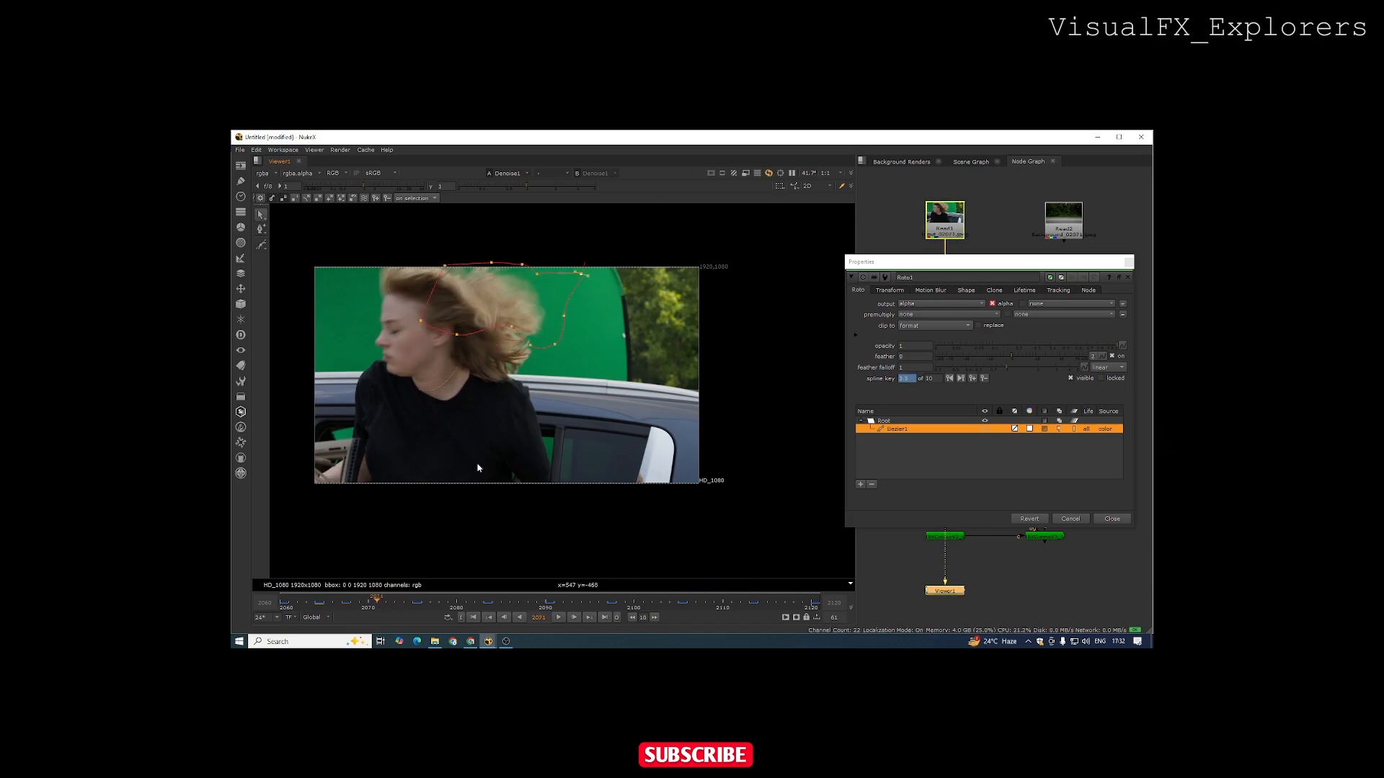
left_click(378, 602)
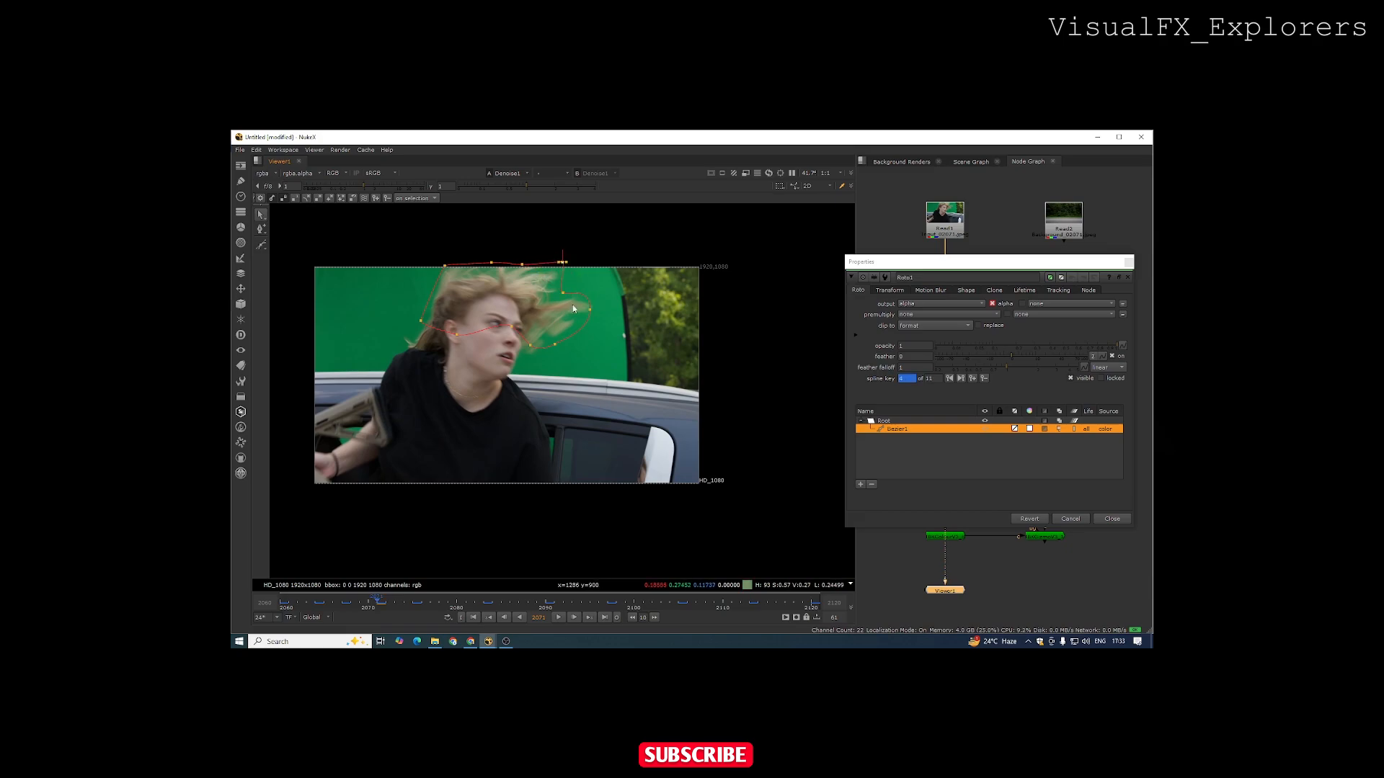
Step: Shift and reshape the hair roto at frame 2079 so it encloses all the loose strands beside the face
left_click(447, 602)
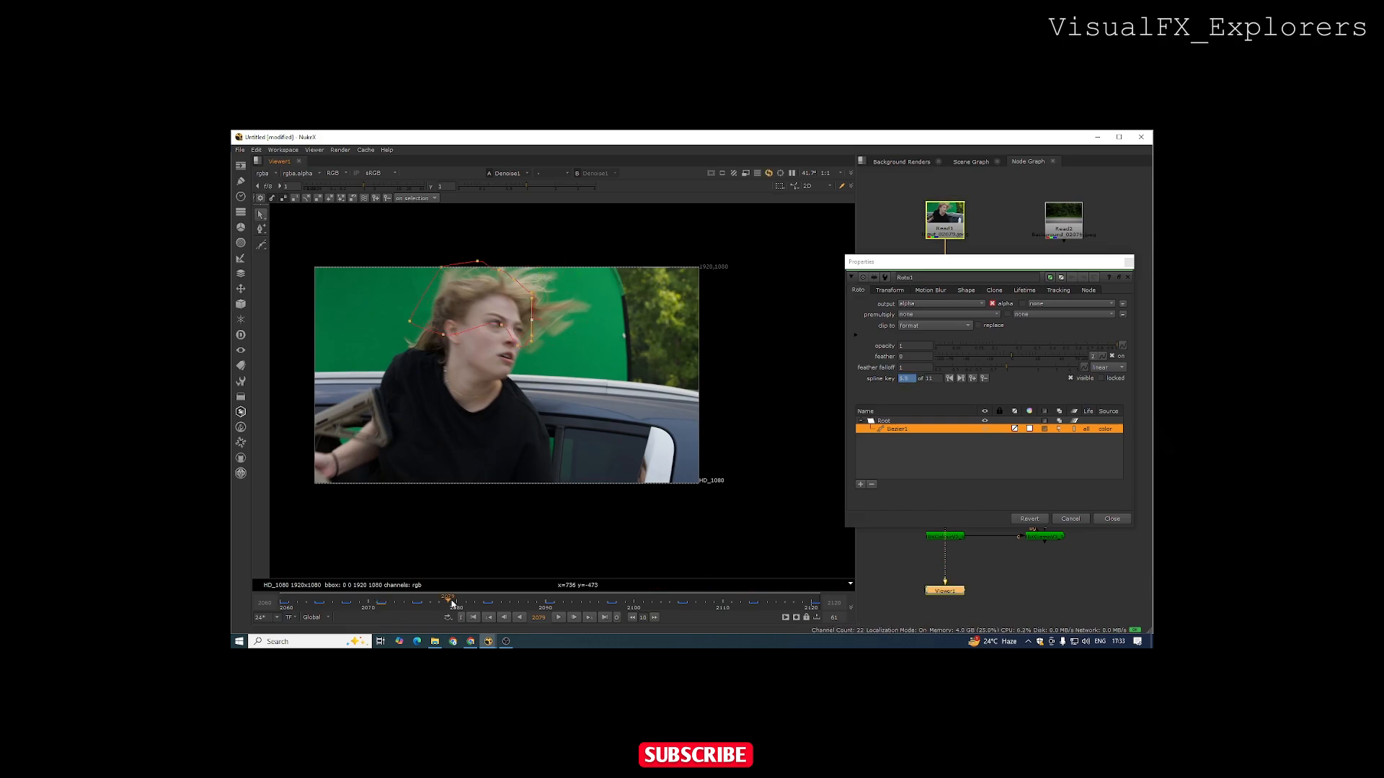
left_click_drag(418, 243, 544, 365)
left_click(553, 253)
left_click_drag(553, 253, 557, 304)
left_click(529, 273)
left_click_drag(477, 261, 445, 275)
left_click_drag(497, 328, 562, 376)
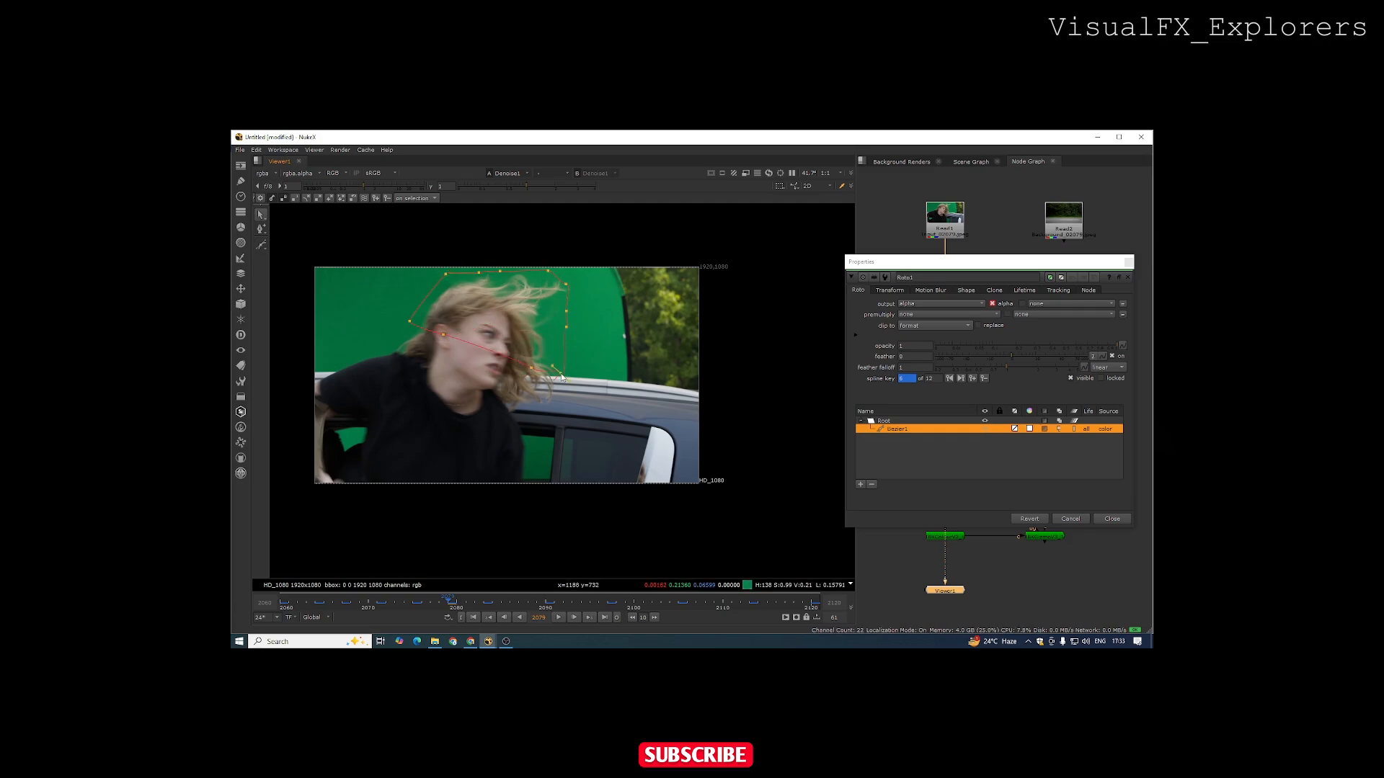
Step: Correct the hair roto's upper and lower points at frames 2087 and 2094
left_click(516, 608)
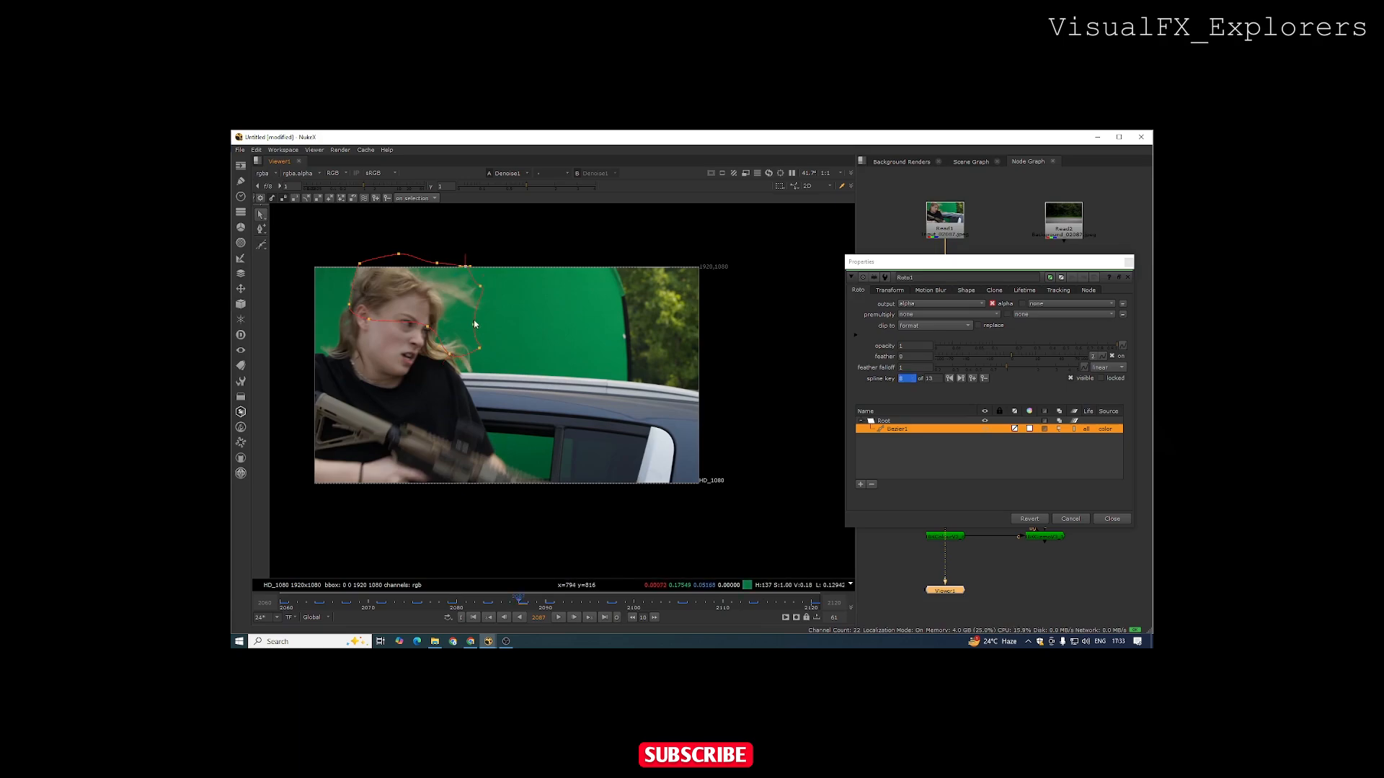
left_click_drag(478, 348, 479, 369)
left_click(581, 604)
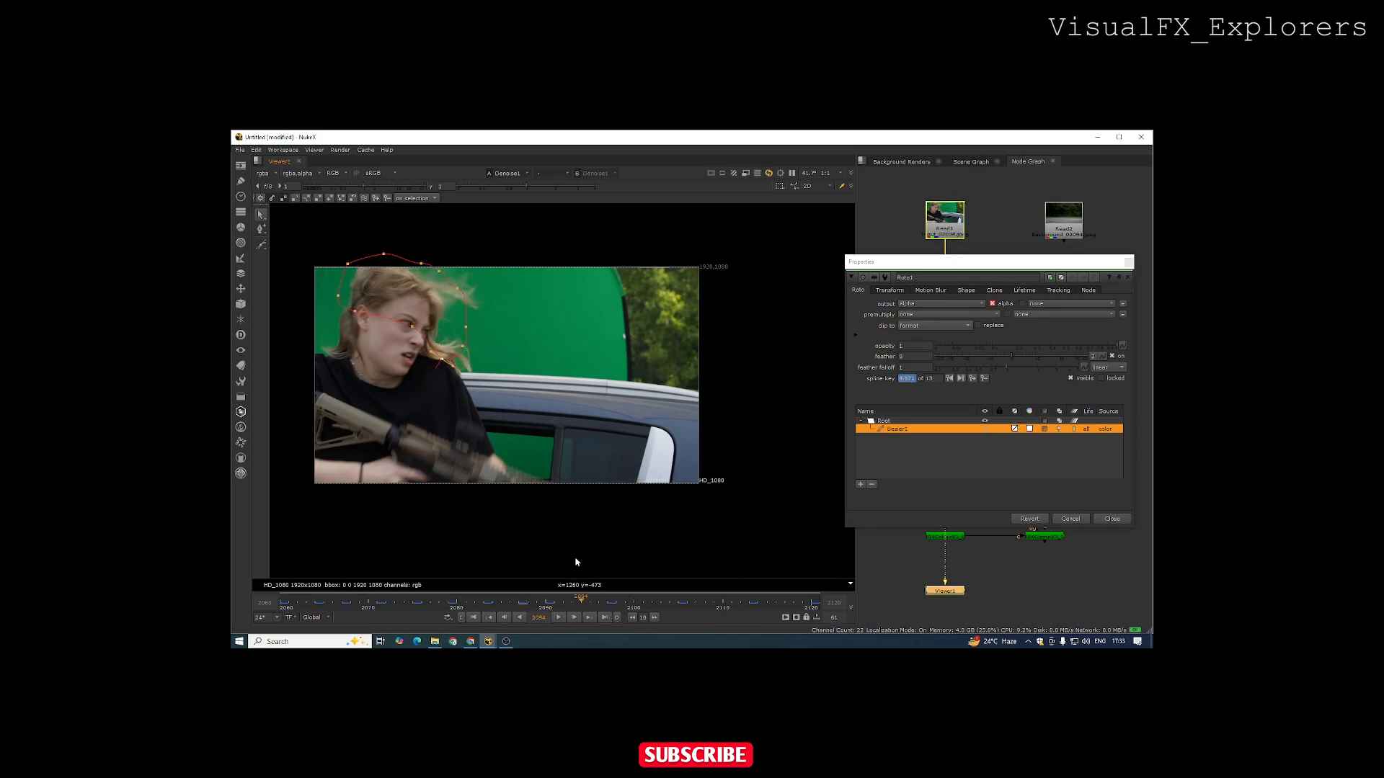
left_click_drag(439, 272, 421, 259)
left_click(441, 359)
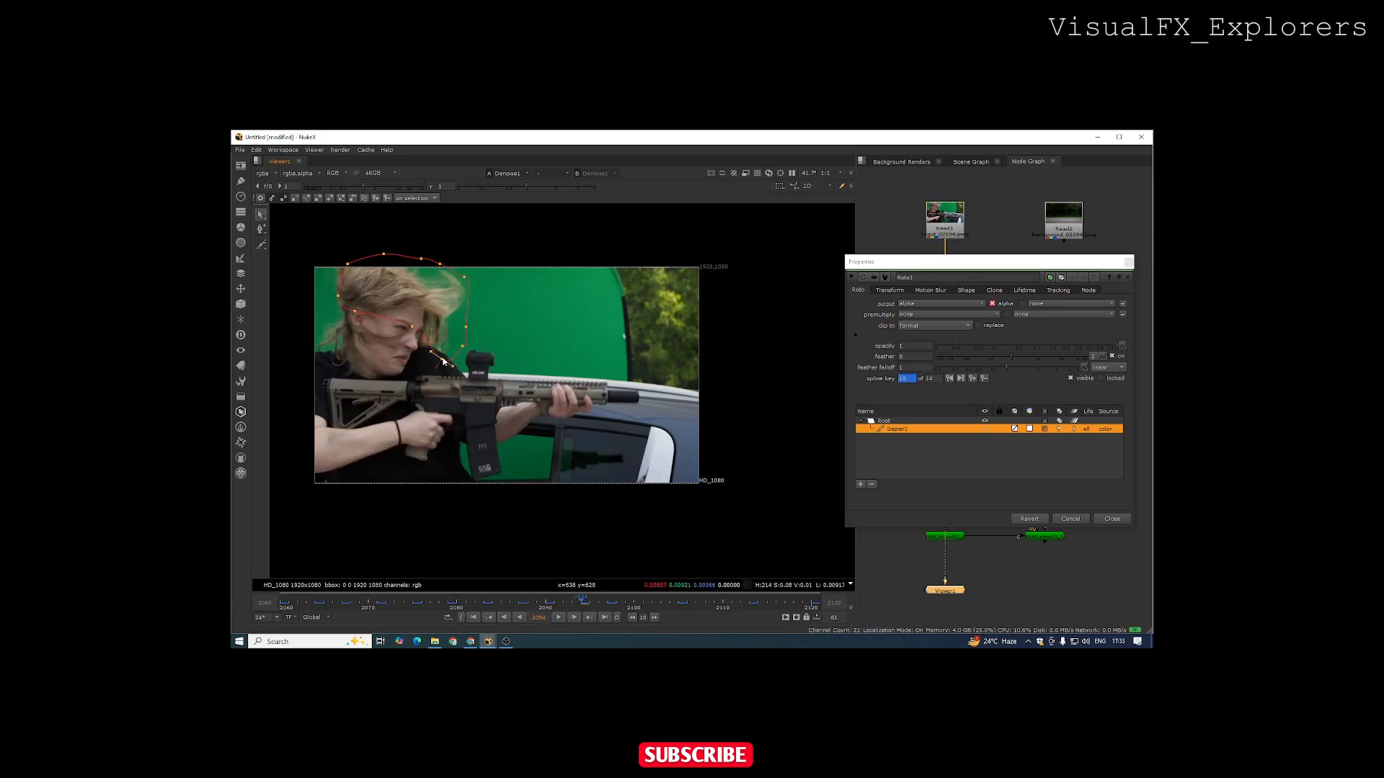
Step: Widen the hair roto at frame 2101 and tighten its outer points against the hair at frame 2116
left_click(642, 609)
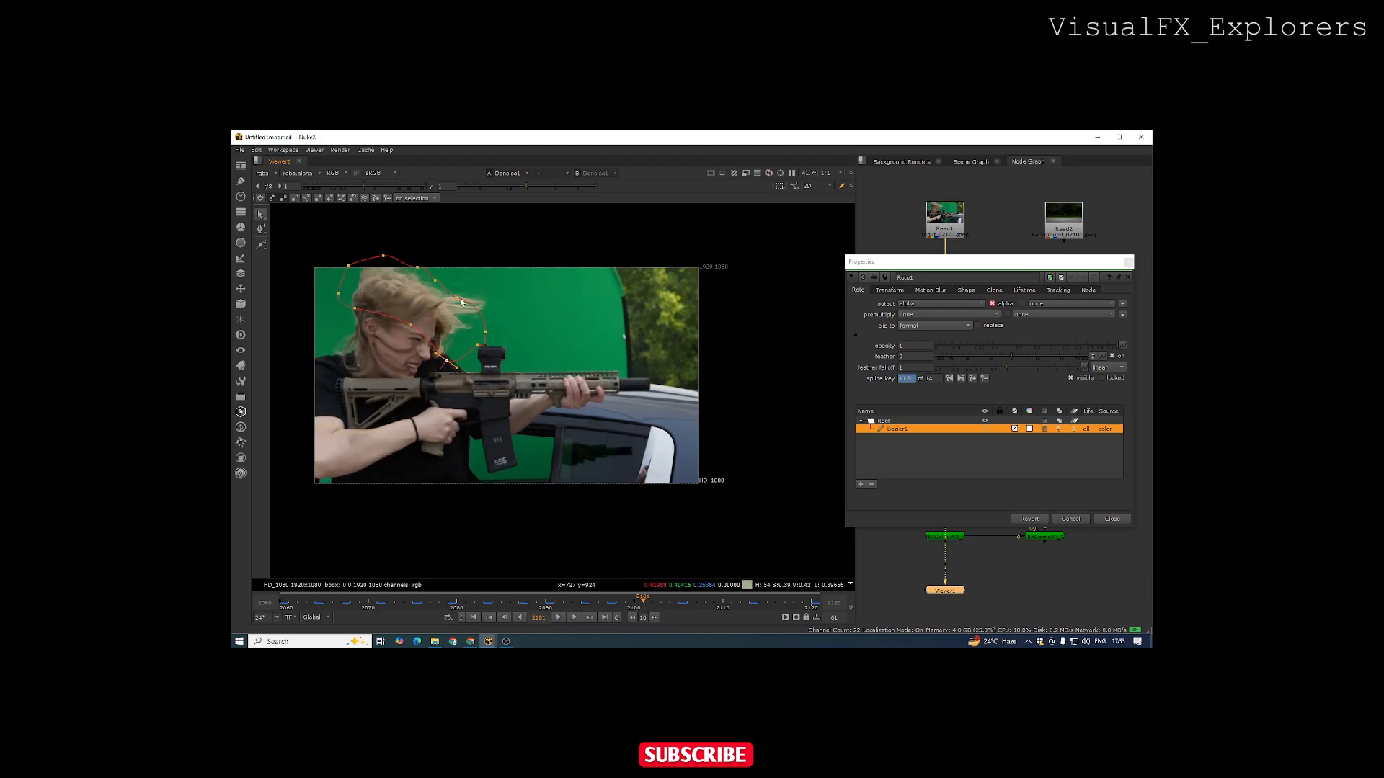
left_click_drag(483, 301, 493, 301)
left_click(722, 605)
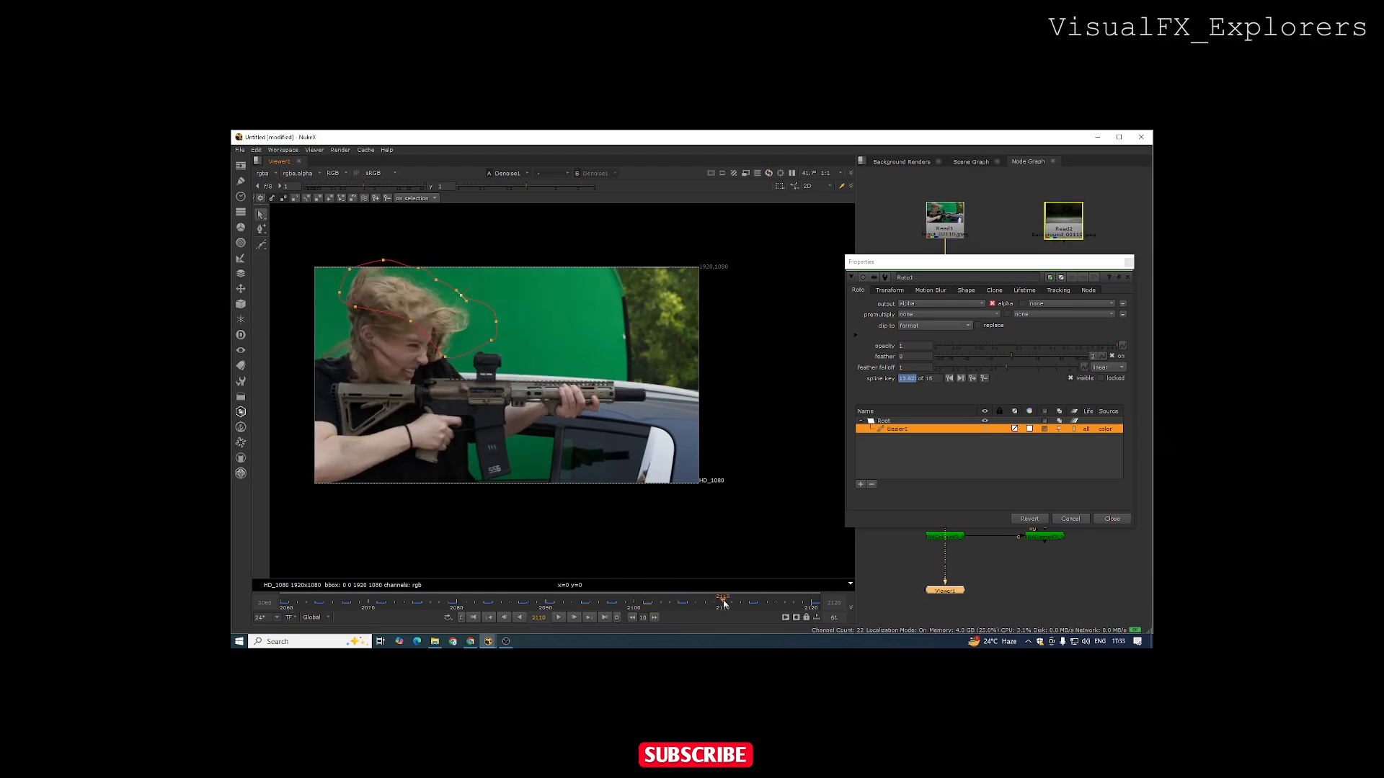
left_click(779, 606)
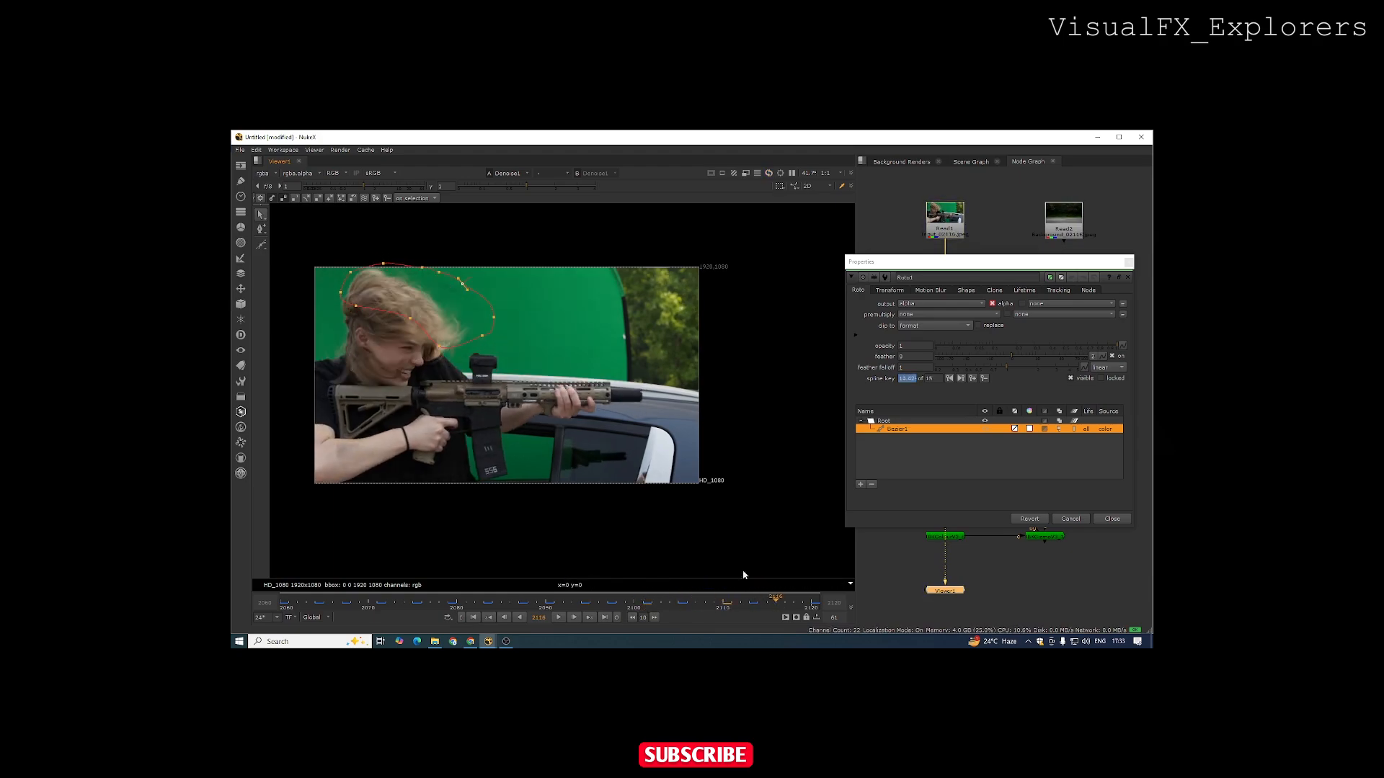
left_click_drag(423, 240, 522, 340)
left_click_drag(464, 304, 411, 270)
left_click(521, 309)
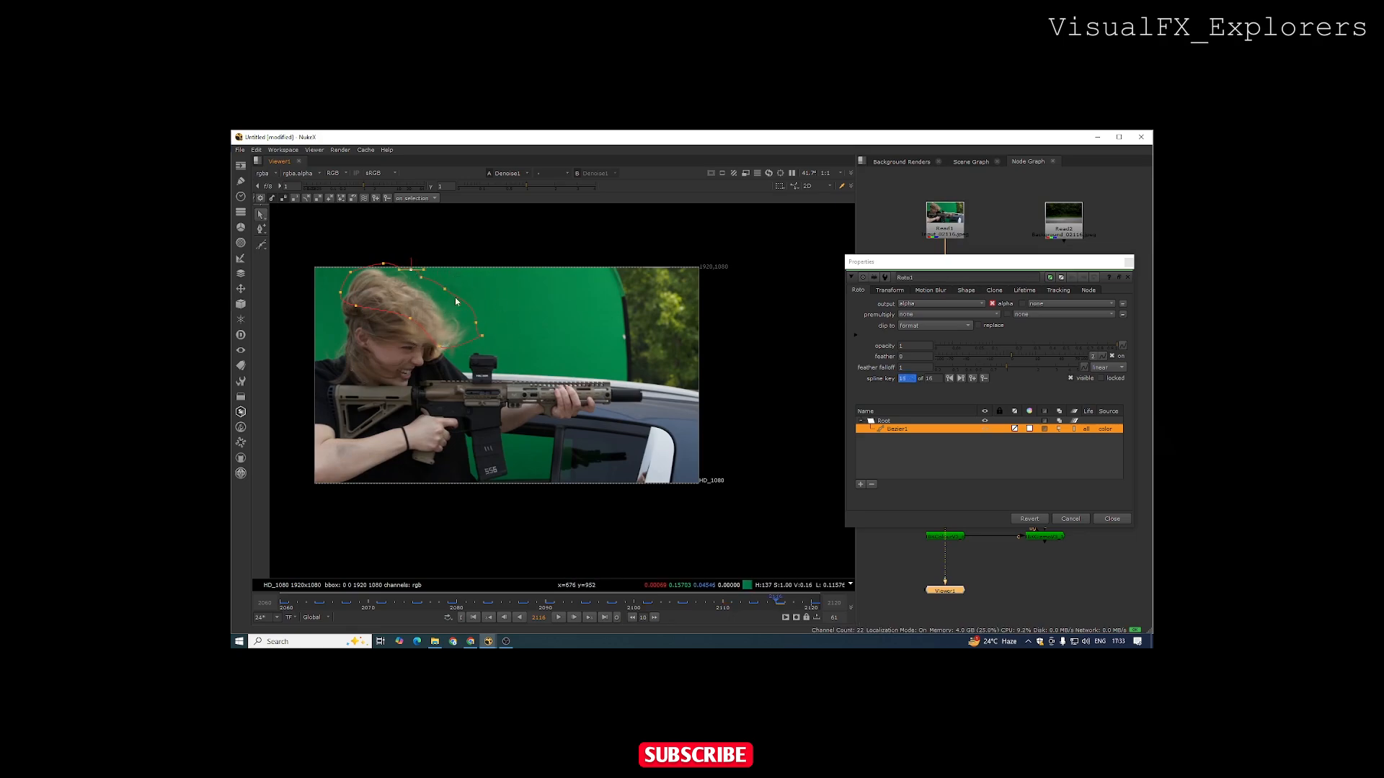
Step: Close the Roto properties, view the last node of the keying chain and check the keyed foreground in playback
left_click(1129, 263)
left_click(1056, 539)
key("1")
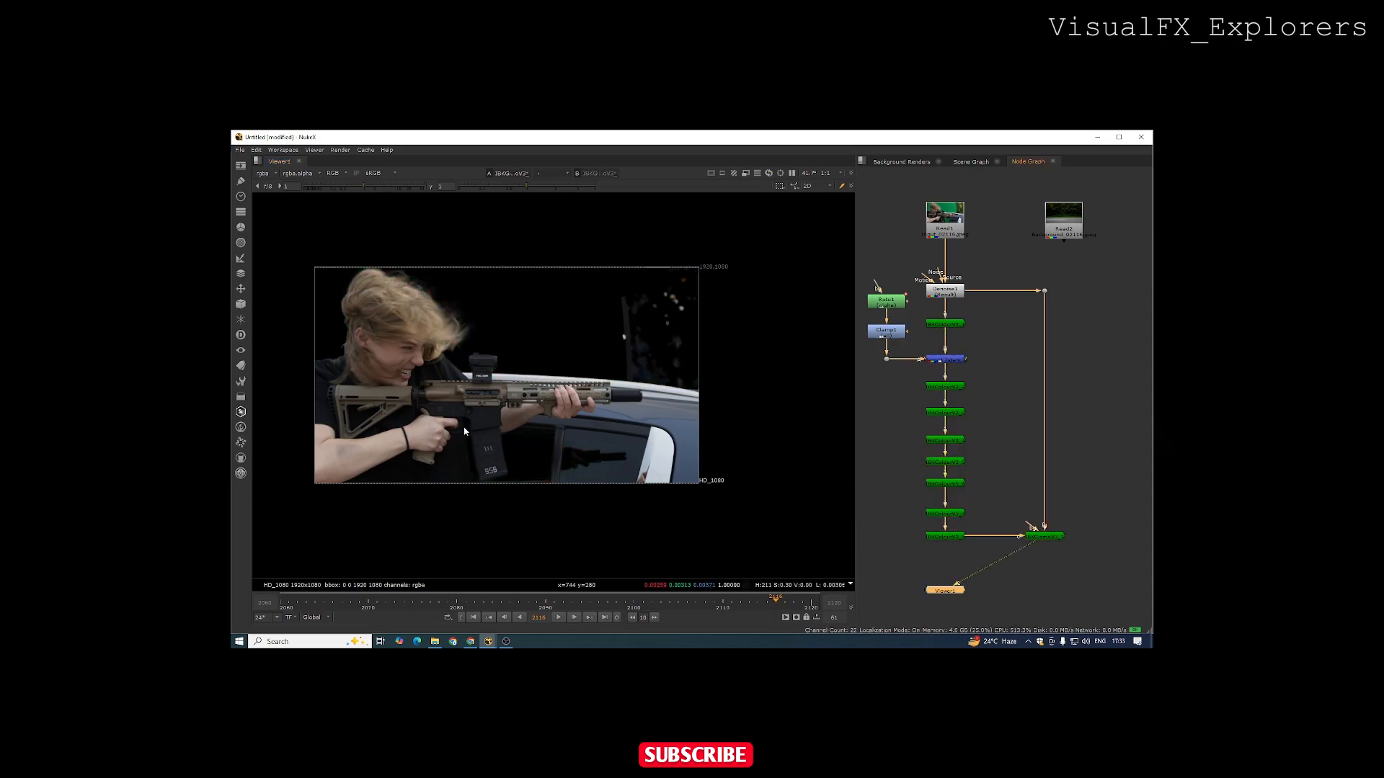
left_click(961, 362)
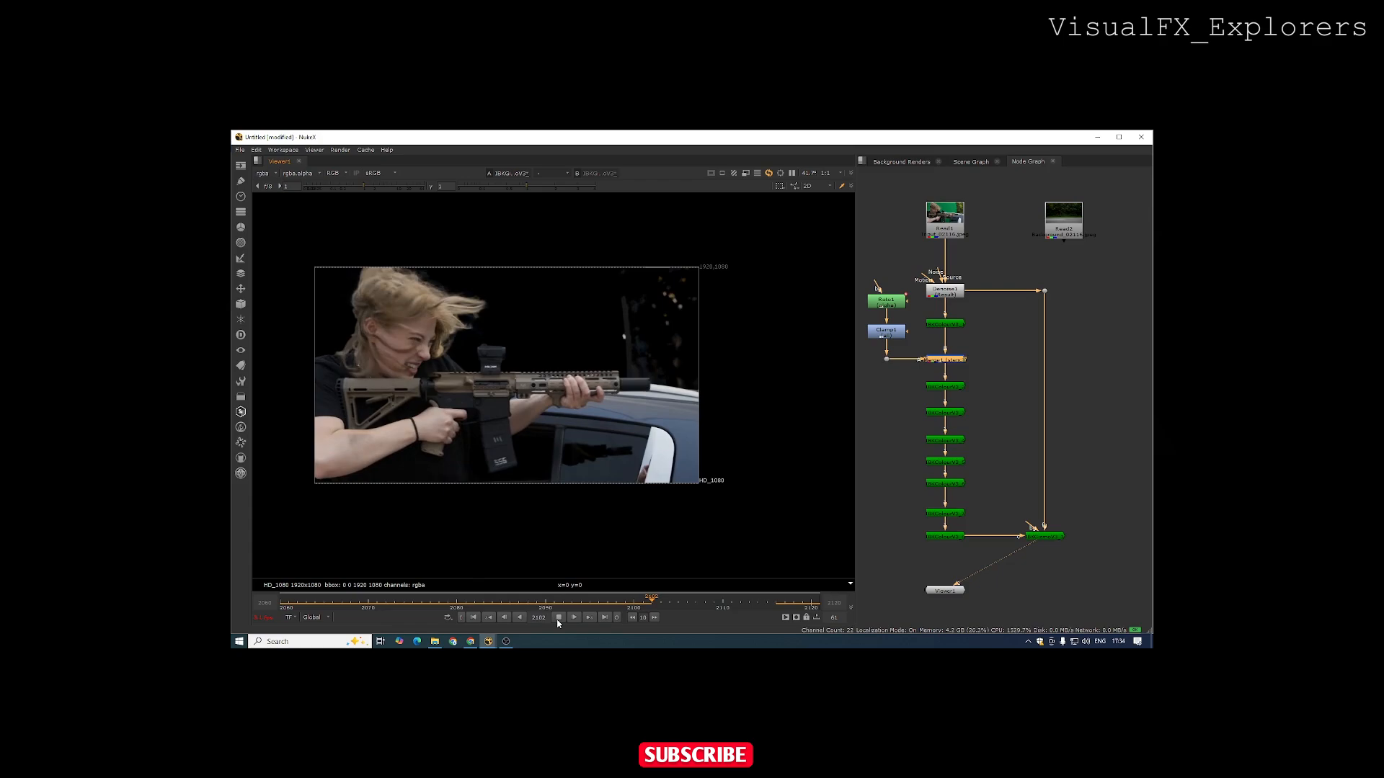
Step: Move the background Read node aside and set the project's full size format to HD_1080
left_click_drag(1075, 228, 1142, 228)
left_click(1085, 338)
key("s")
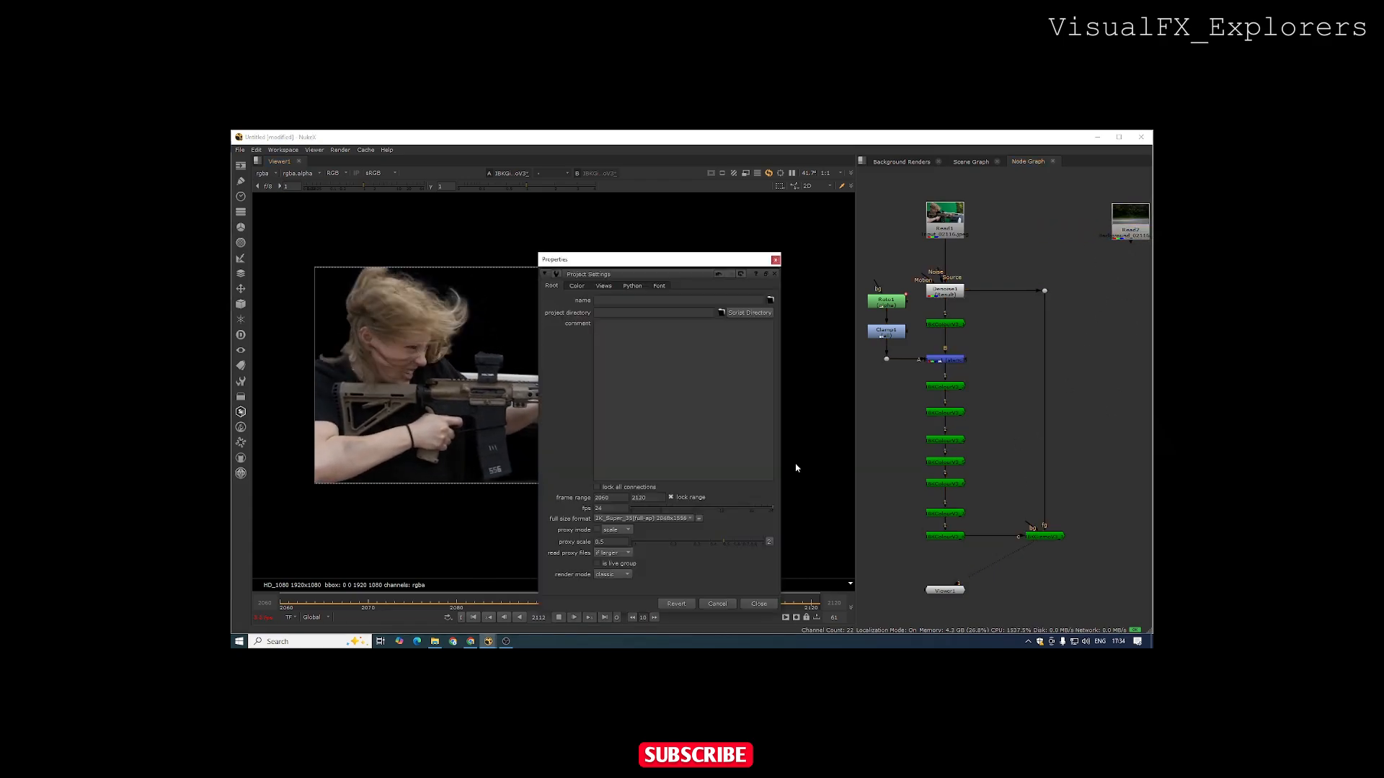
left_click(661, 518)
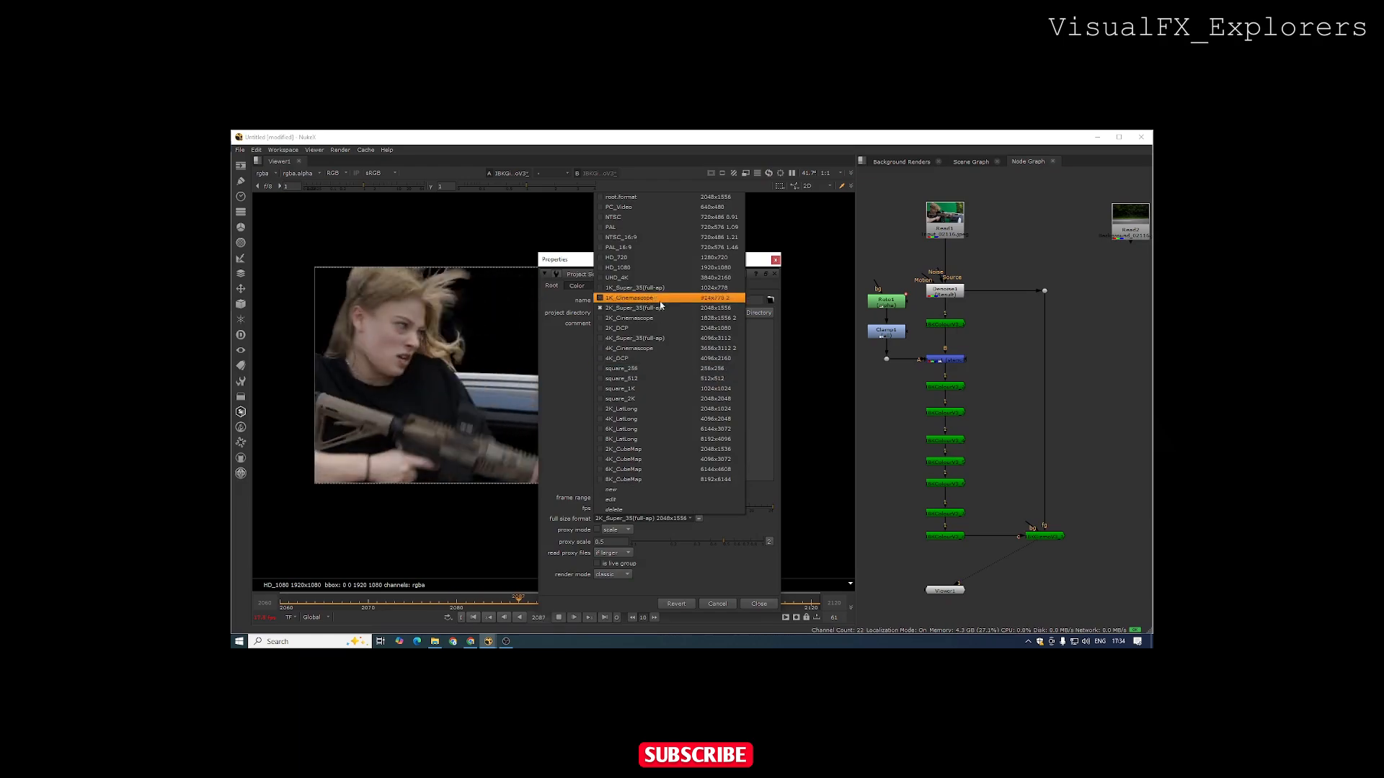
left_click(627, 278)
left_click(647, 519)
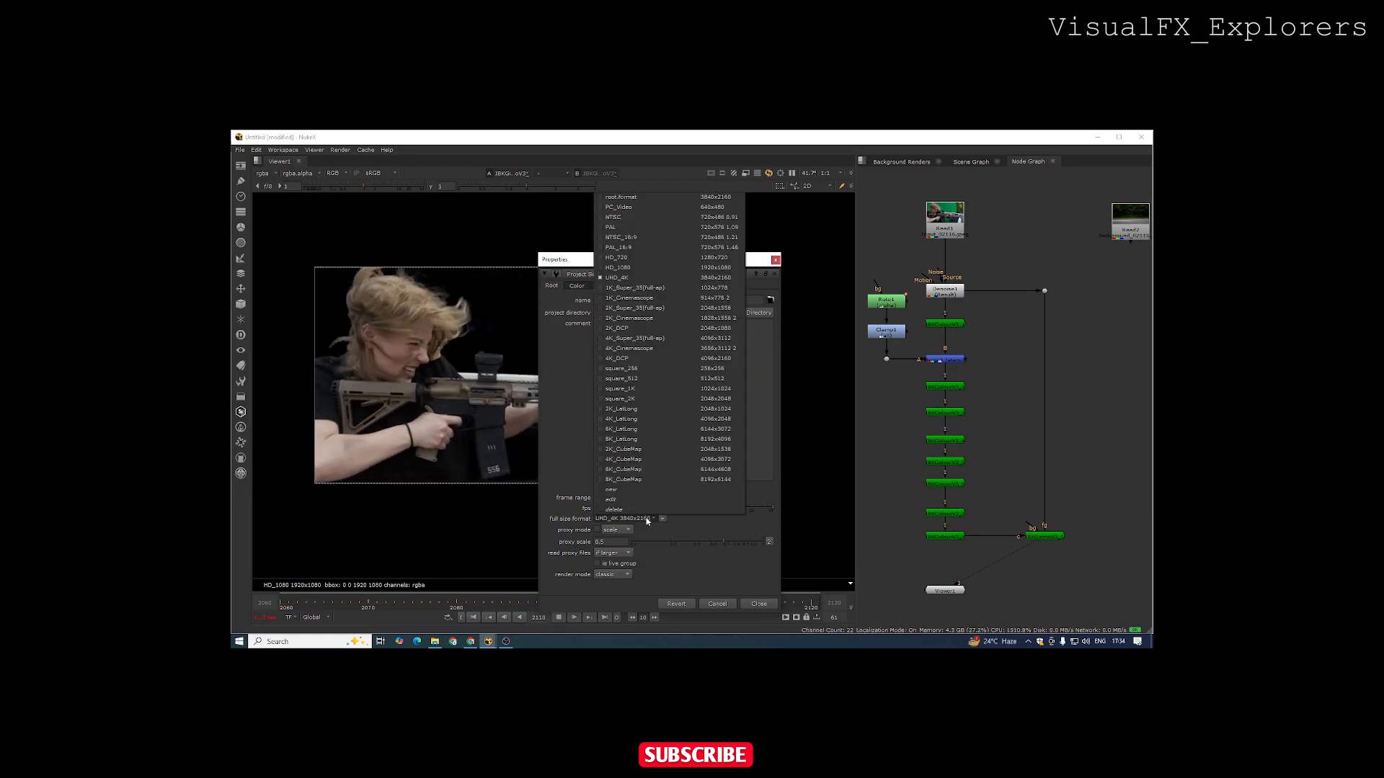
left_click(649, 267)
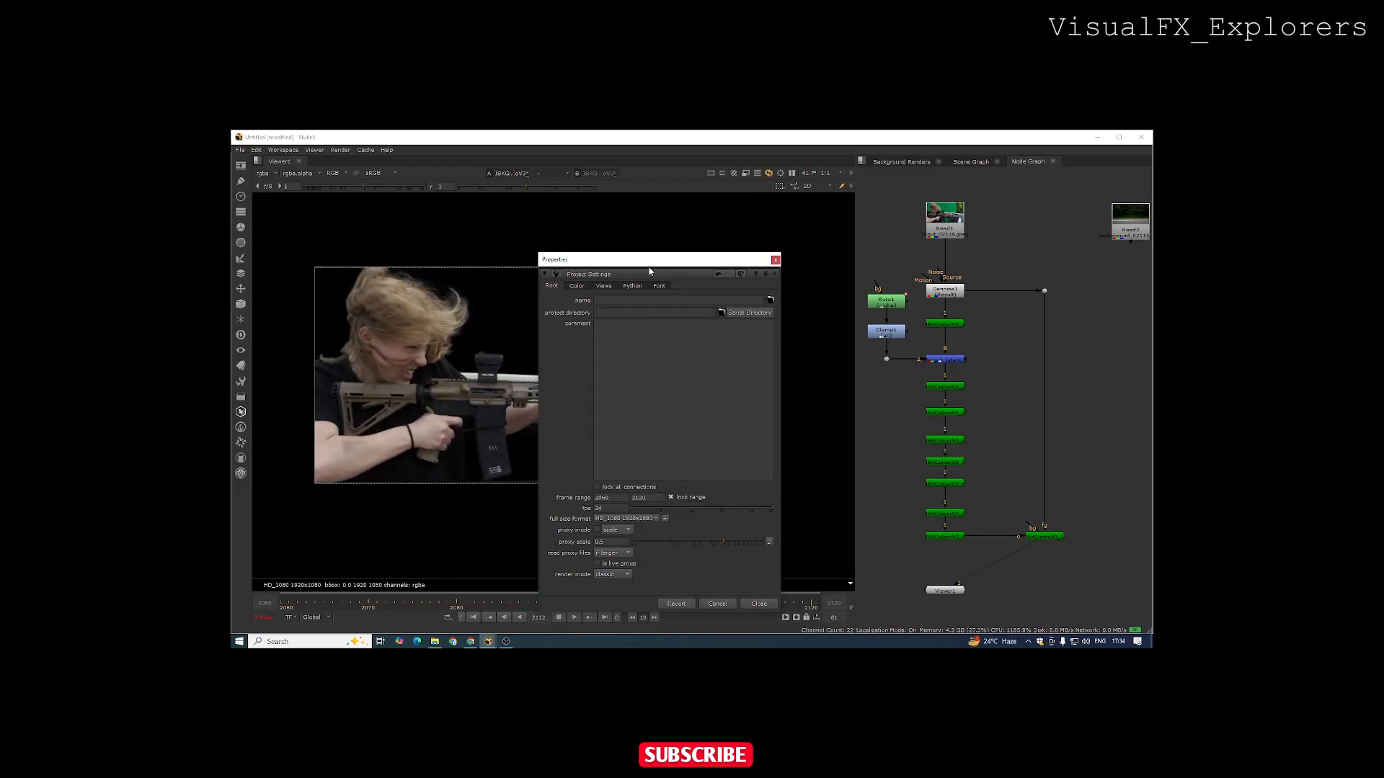
left_click(774, 261)
Step: Add a Merge node beside the end of the keying chain and connect its A input to the keyed foreground
left_click(558, 619)
left_click_drag(563, 606, 750, 606)
scroll(1092, 314, "down", 2)
scroll(1091, 314, "down", 2)
double_click(1057, 426)
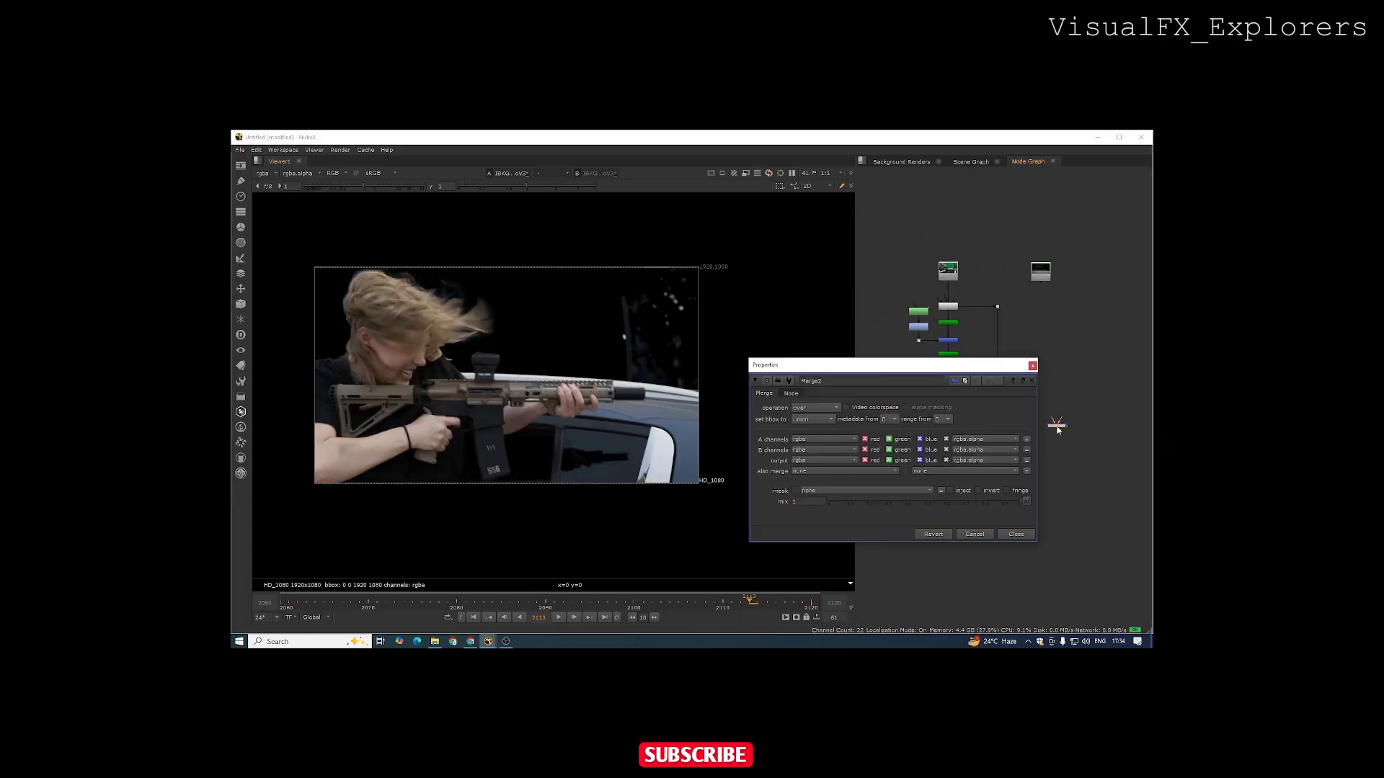
left_click(1033, 366)
scroll(1061, 432, "up", 4)
left_click_drag(1046, 411, 947, 430)
scroll(1015, 423, "down", 3)
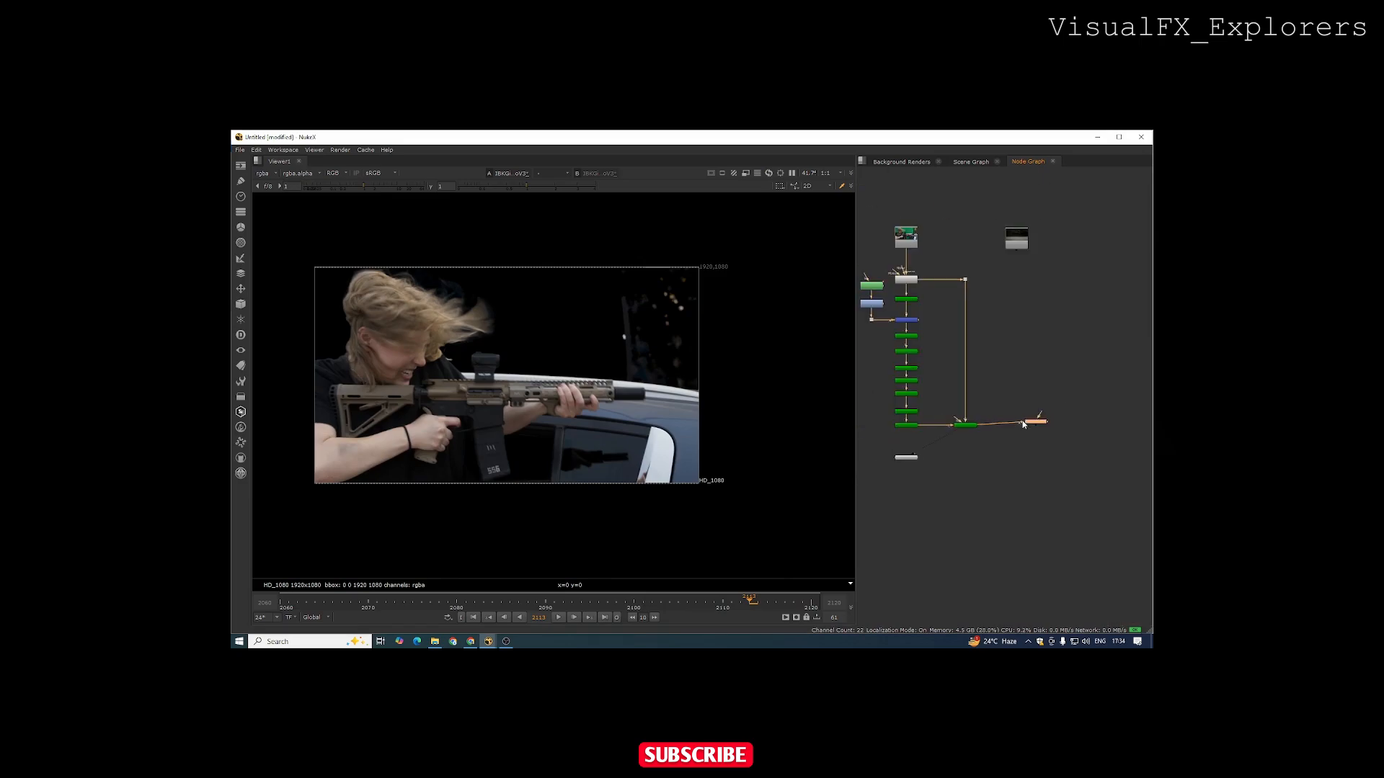
Step: Connect the Merge node's B input to the background Read node and view the composite
left_click_drag(1040, 384, 1041, 237)
left_click(1040, 427)
key("1")
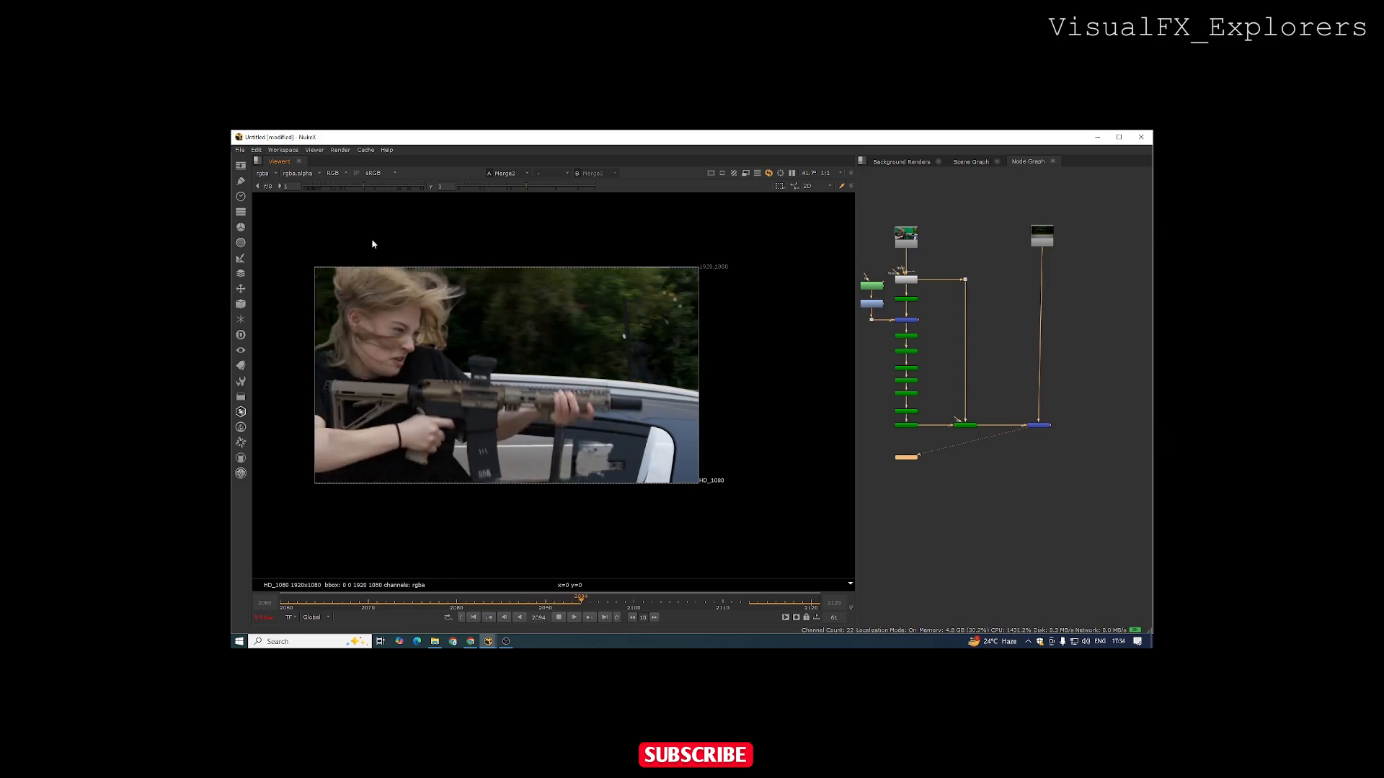
Step: Review the composite over the background across several frames, checking the hair edges
left_click_drag(611, 273, 717, 396, "ctrl+shift")
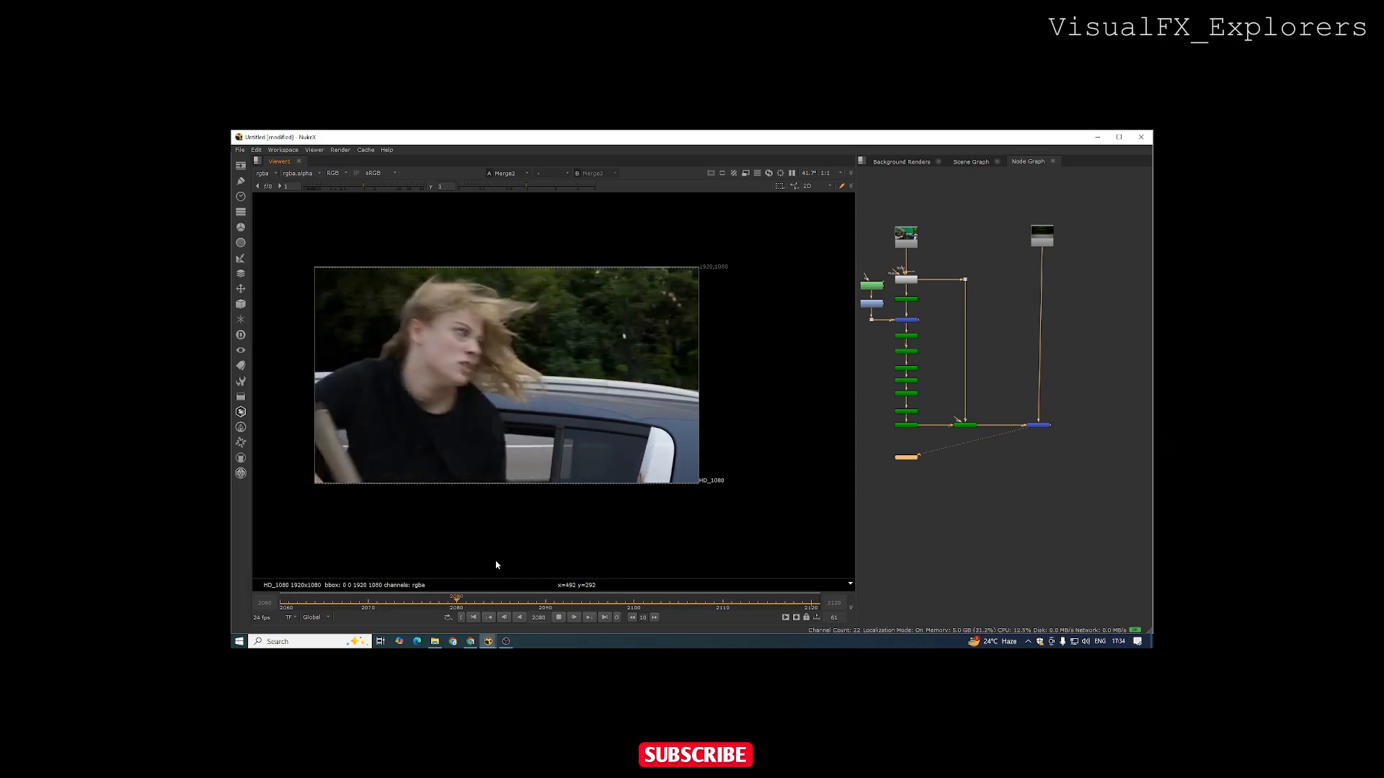
left_click(559, 617)
mouse_move(546, 599)
left_mouse_down()
mouse_move(340, 596)
mouse_move(530, 595)
left_mouse_up()
left_click_drag(632, 598, 678, 607)
Step: Add a second closed Bezier shape in the Roto node around the hair behind the woman's neck
double_click(882, 287)
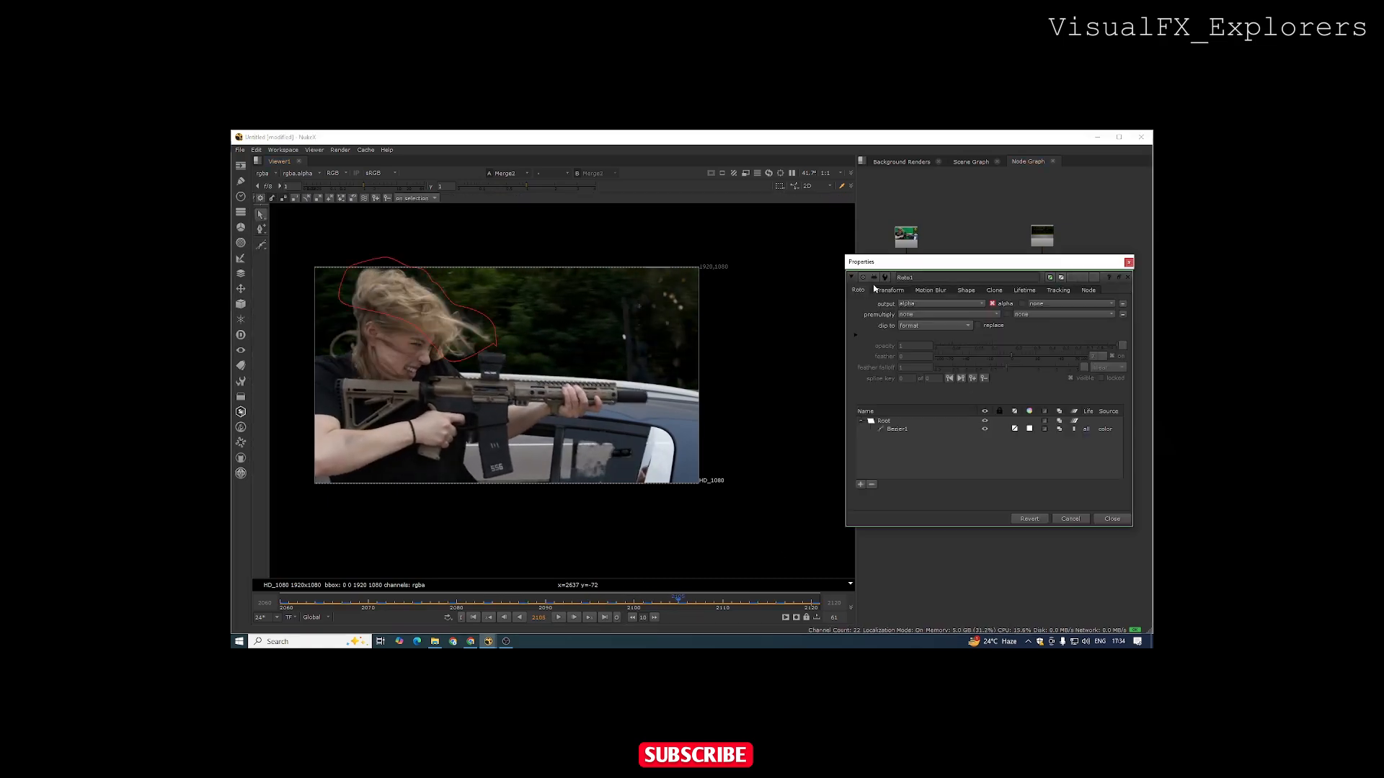
left_click(261, 245)
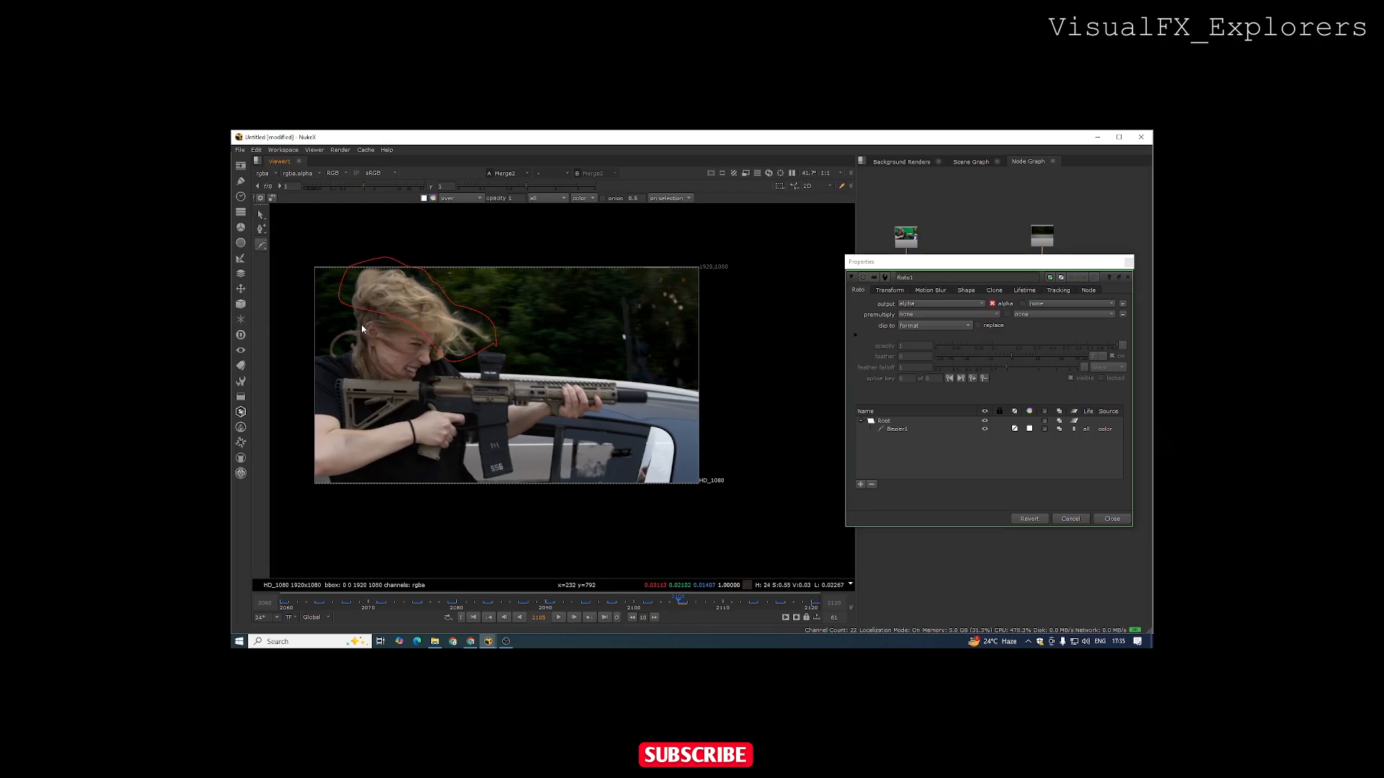
left_click(361, 325)
left_click(346, 327)
left_click(328, 339)
left_click(329, 354)
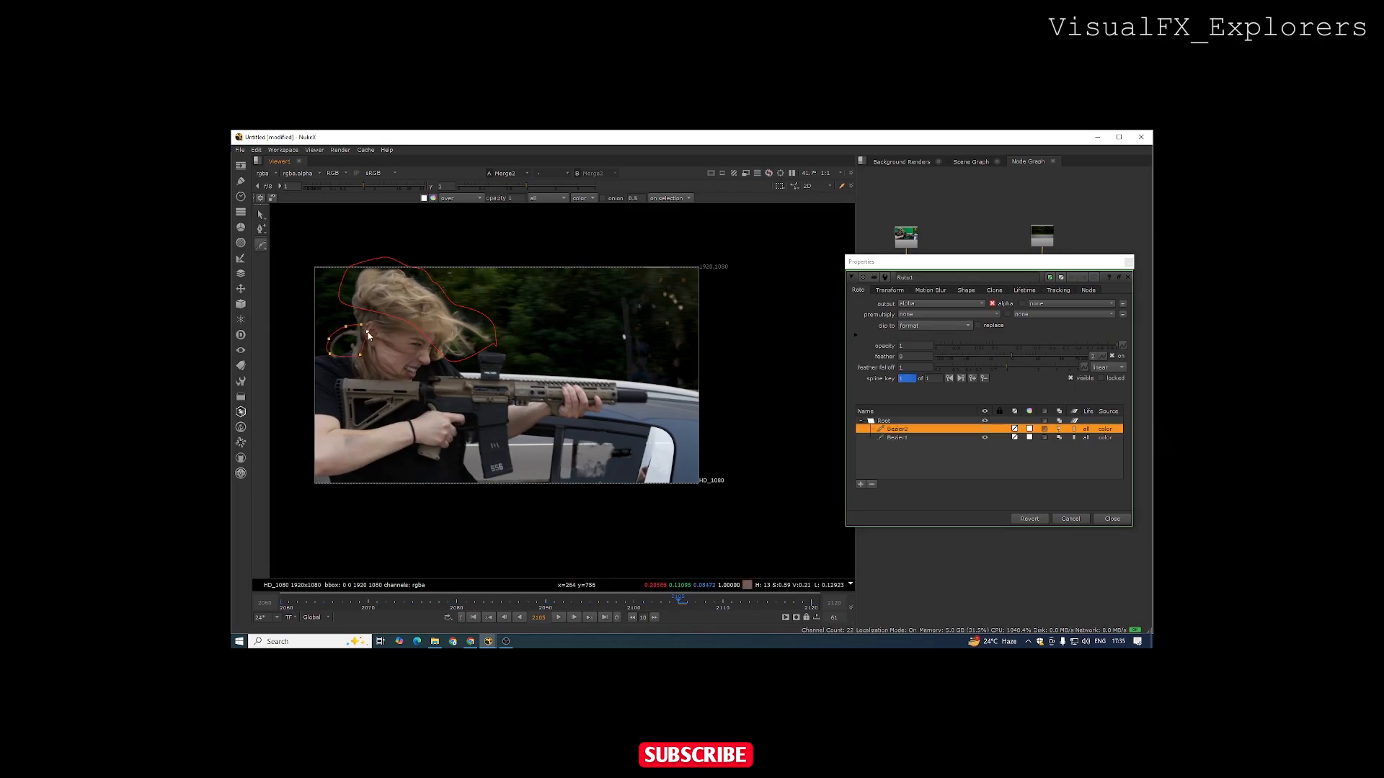
left_click(361, 325)
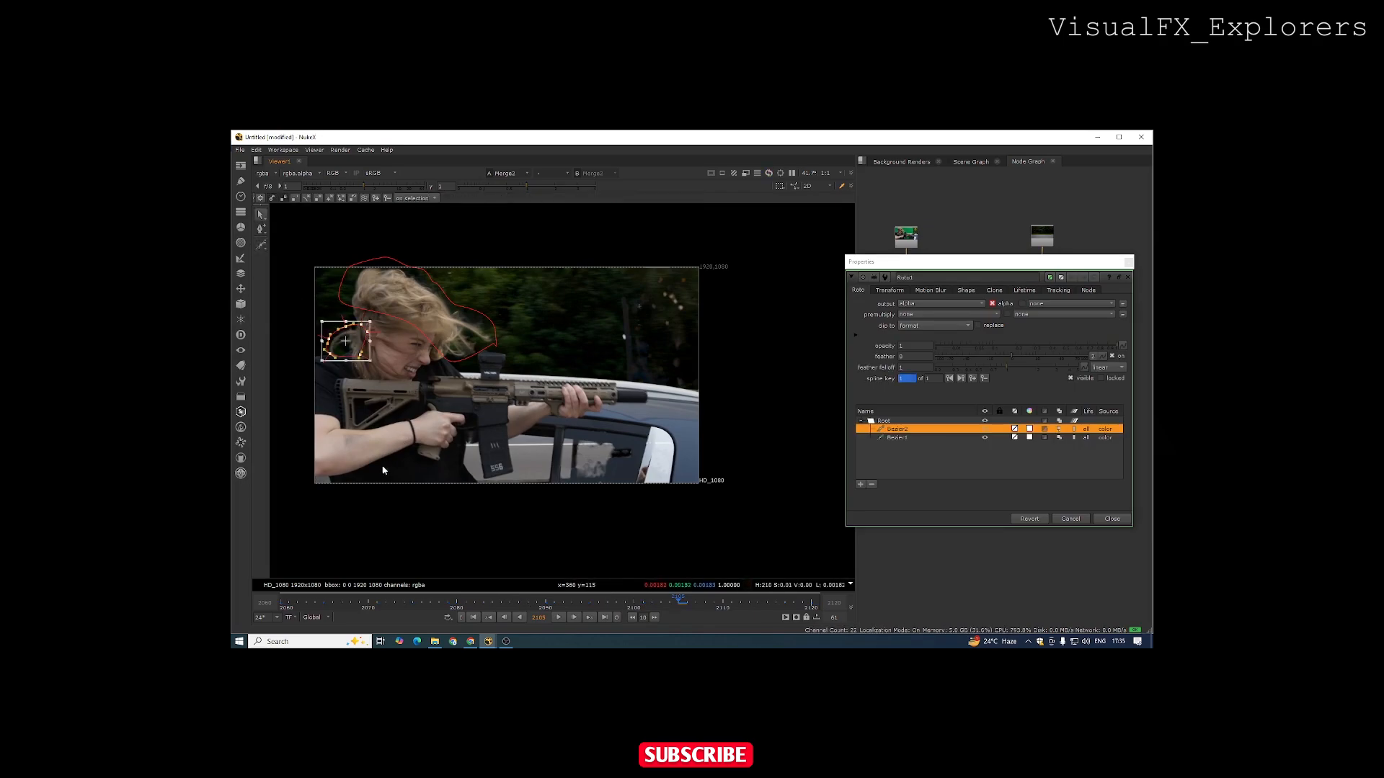
Step: Reposition and resize the new neck-hair shape to follow the head at successive earlier frames back to 2094
left_click(654, 603)
left_click_drag(346, 341, 330, 335)
left_click(617, 607)
left_click(580, 607)
left_click(430, 369)
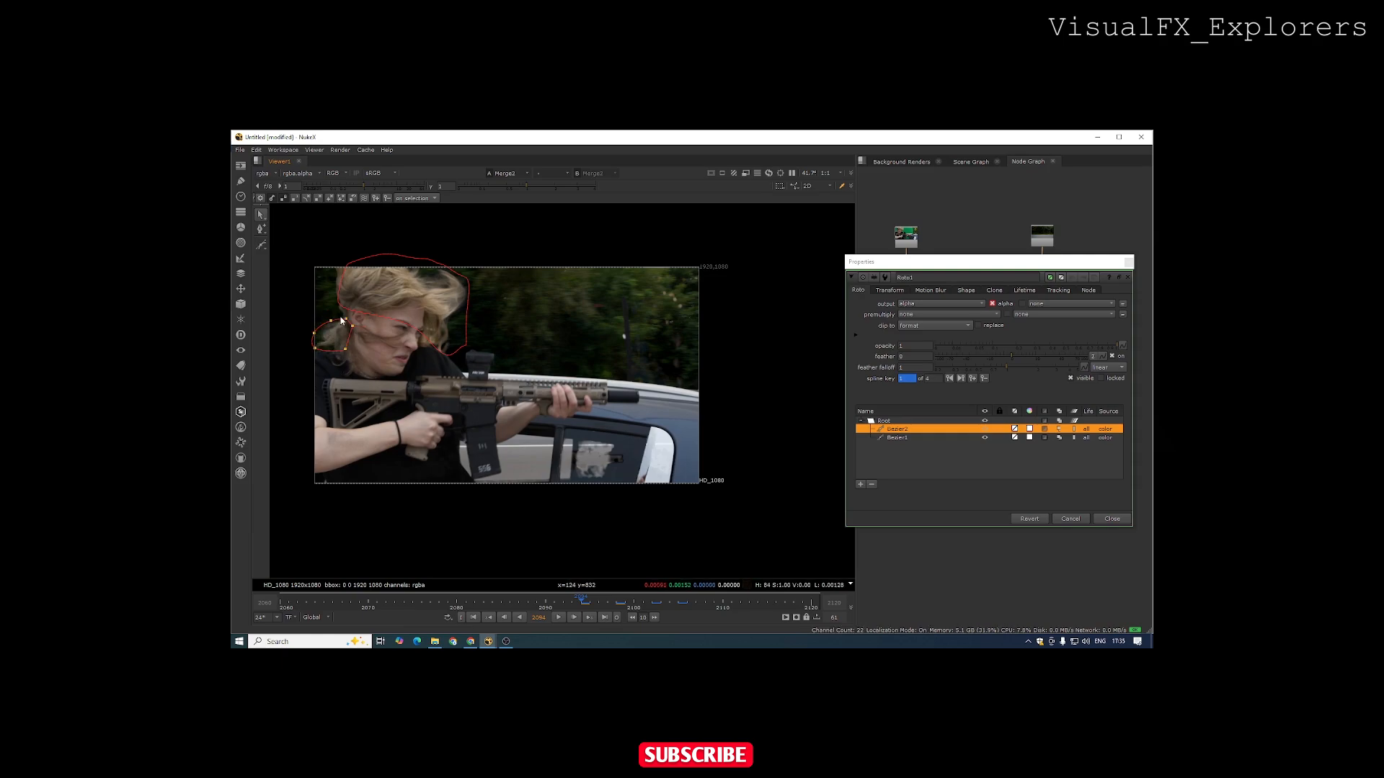
left_click_drag(329, 321, 385, 401)
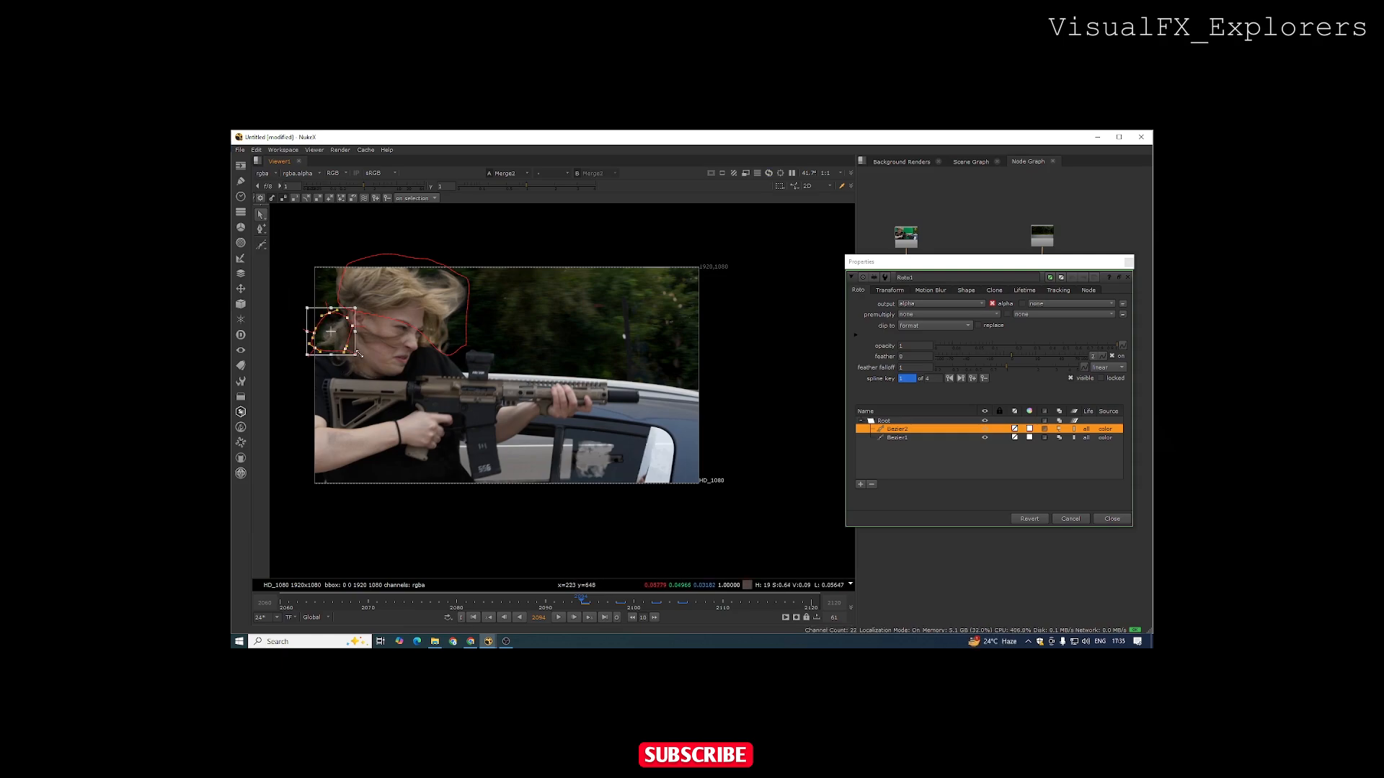
left_click_drag(352, 354, 336, 335)
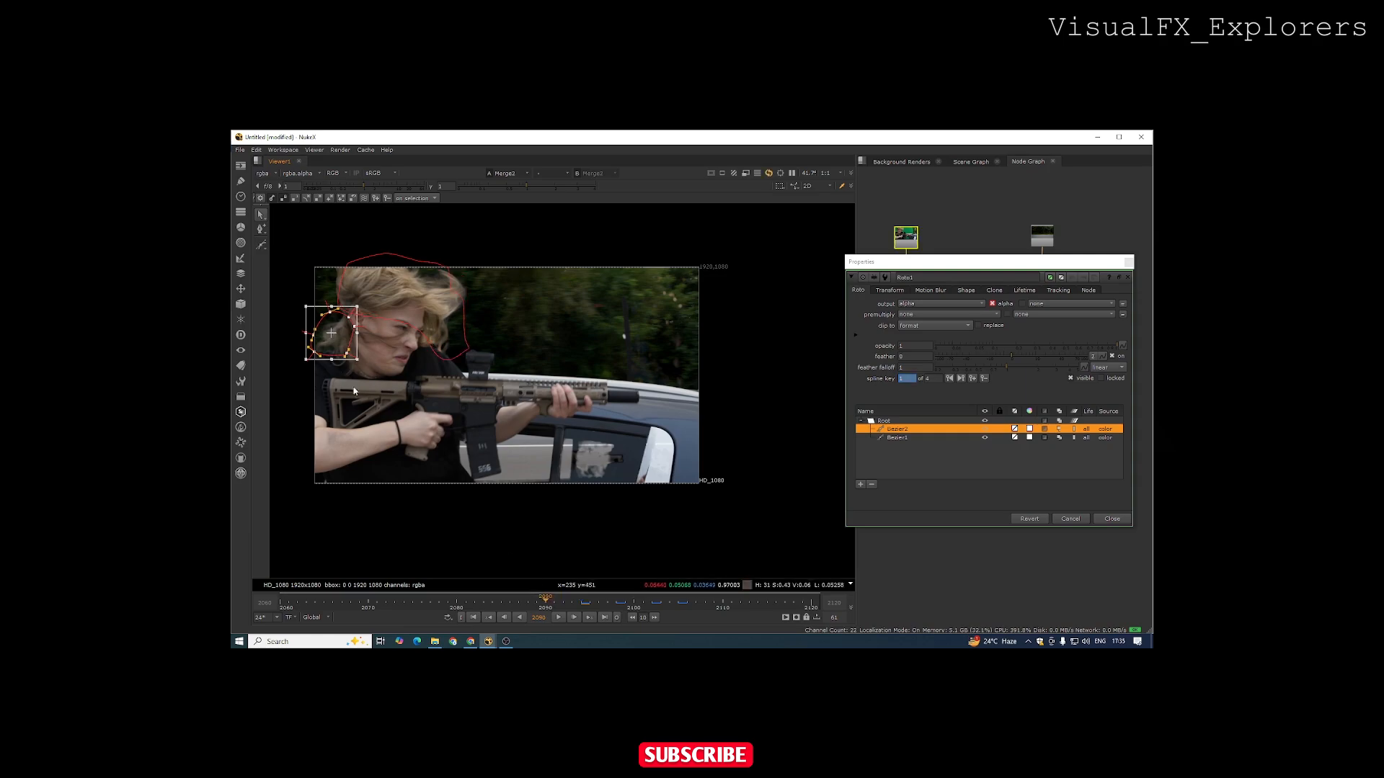
Step: Reposition the neck-hair shape over the blowing hair at successive earlier frames, back to the first frame of the shot
left_click(520, 603)
left_click_drag(331, 336, 417, 336)
left_click(466, 604)
left_click(430, 600)
left_click(370, 600)
left_click_drag(412, 344, 492, 359)
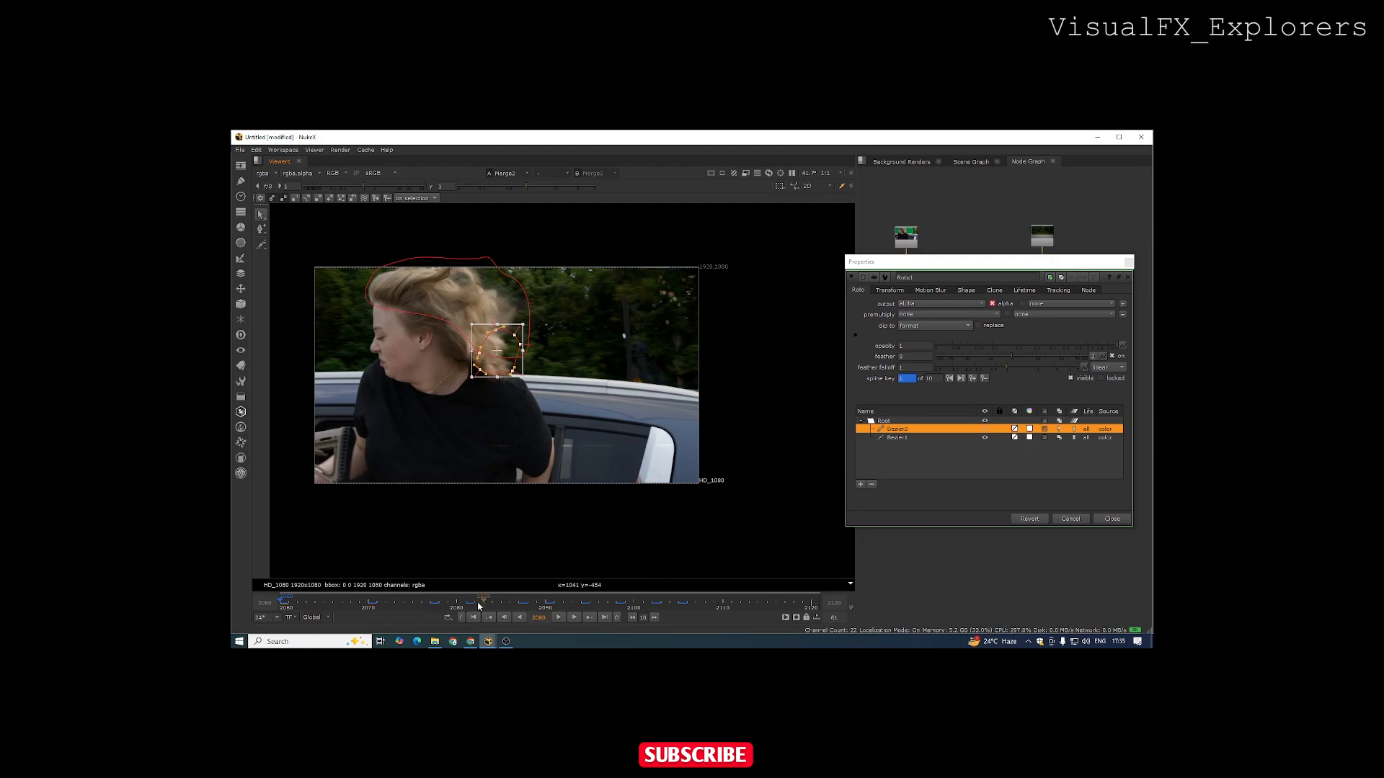
Step: Check the neck-hair shape between its keyframes, reposition it at frames 2112 and 2119, and close the Roto properties
left_click(332, 603)
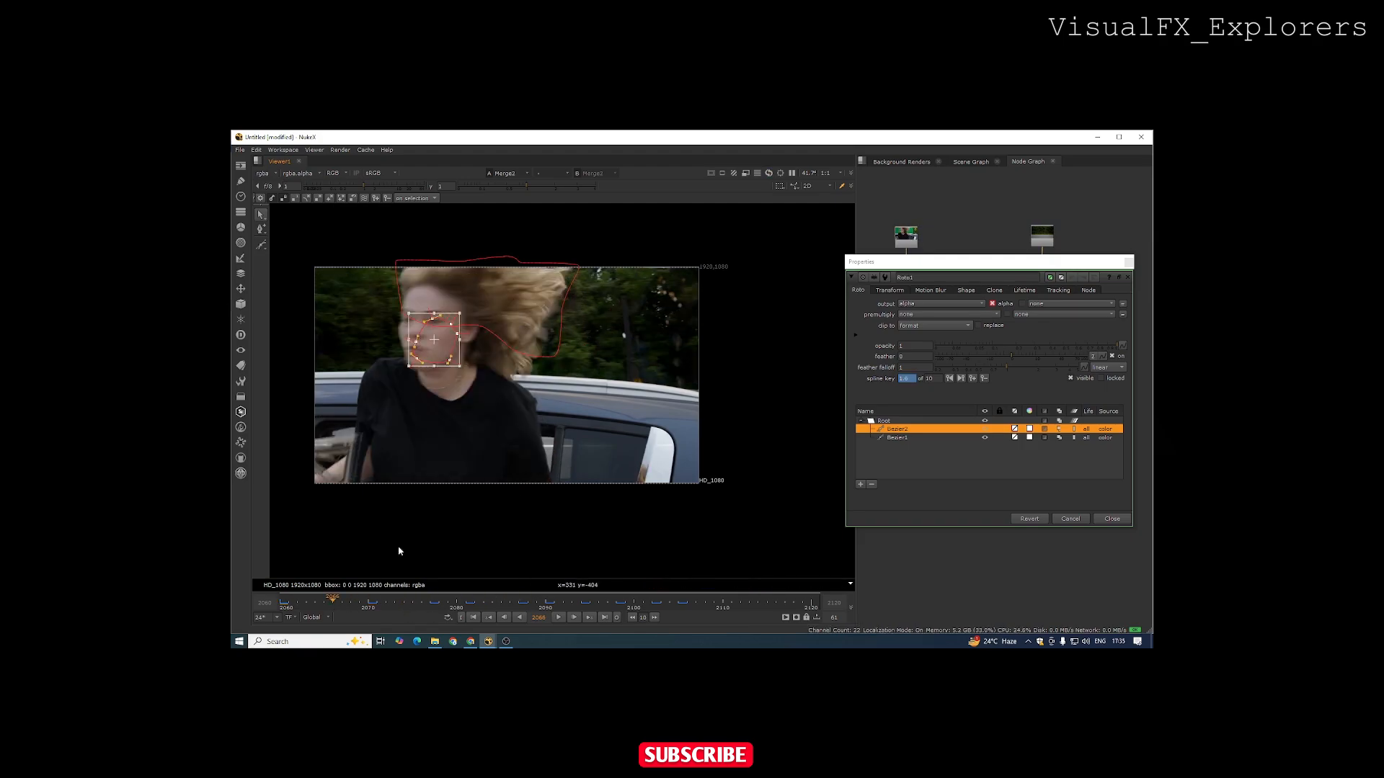
left_click(417, 607)
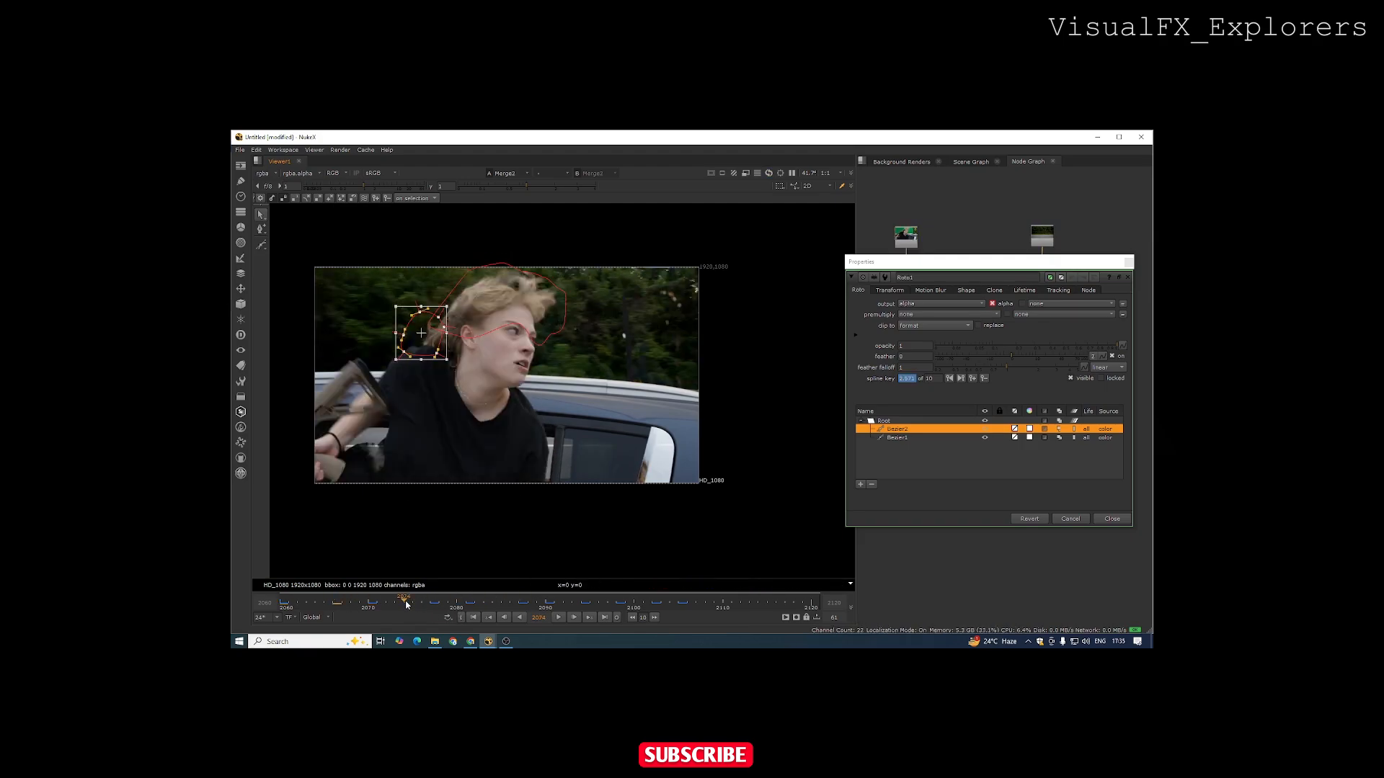
left_click(494, 609)
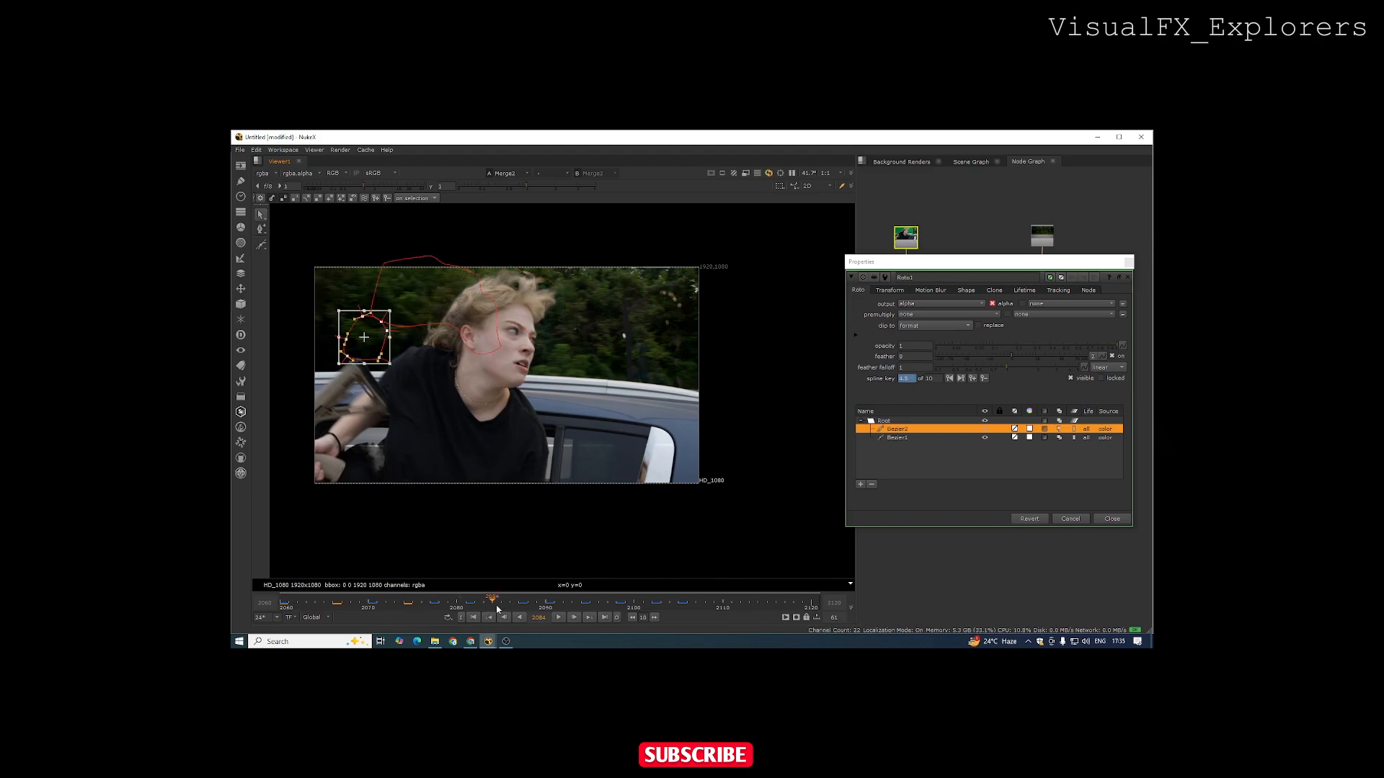
left_click(545, 607)
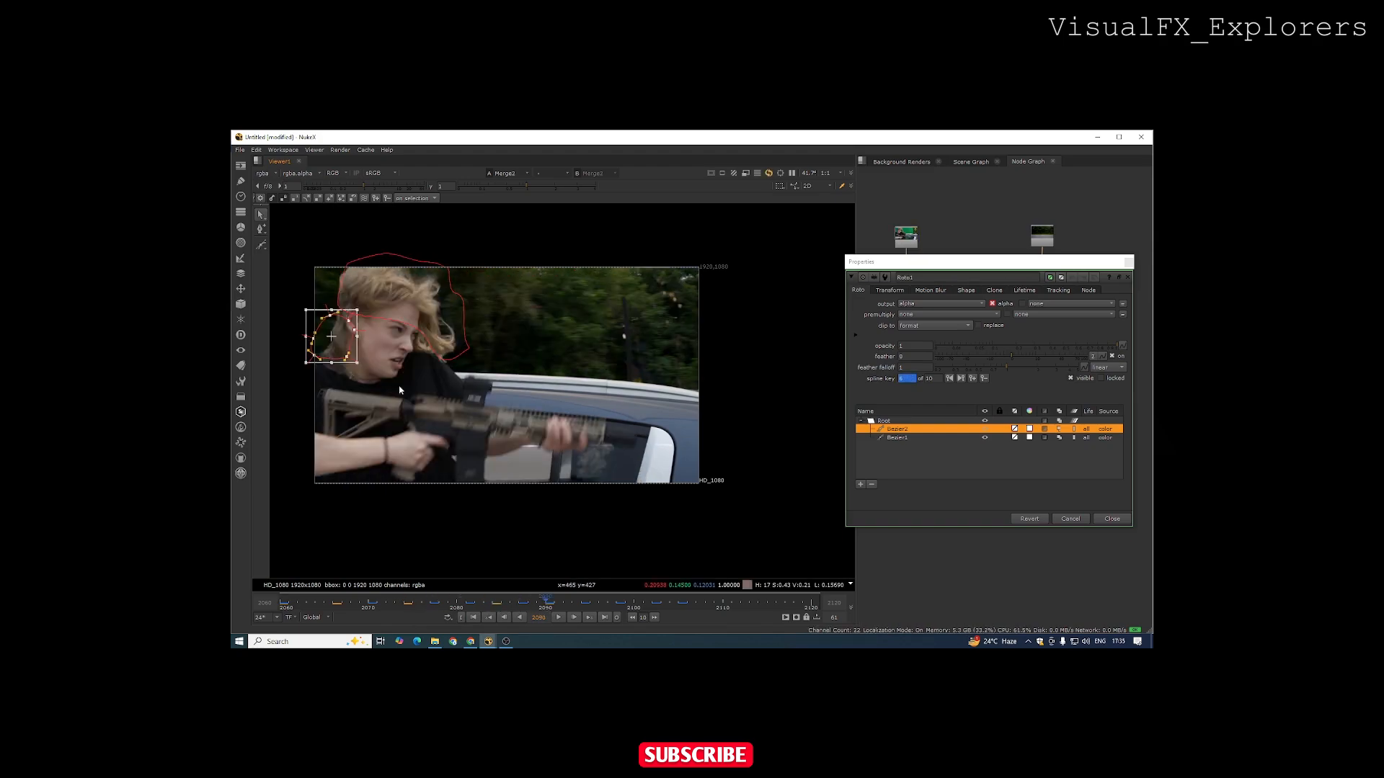
left_click(696, 608)
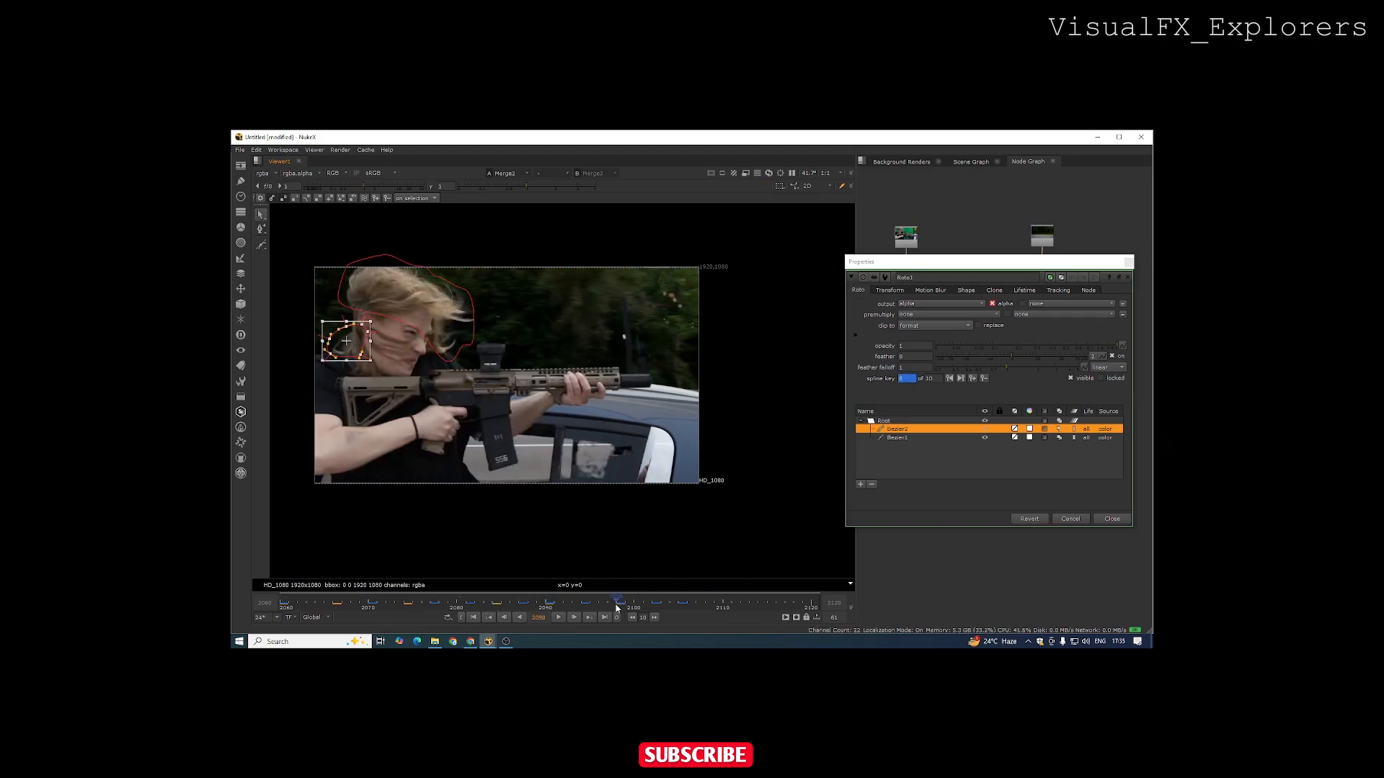
left_click(742, 608)
left_click_drag(346, 341, 345, 343)
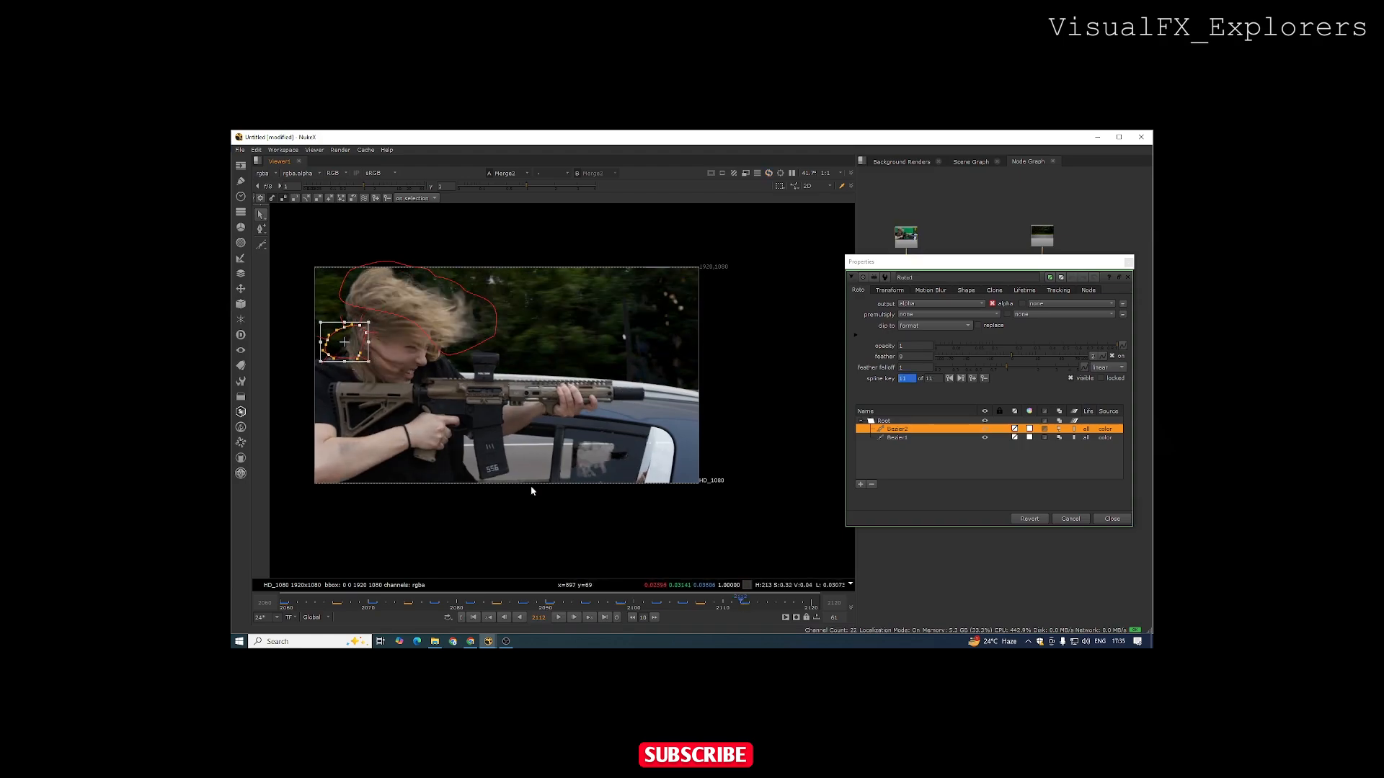
left_click(803, 607)
left_click_drag(349, 354, 347, 353)
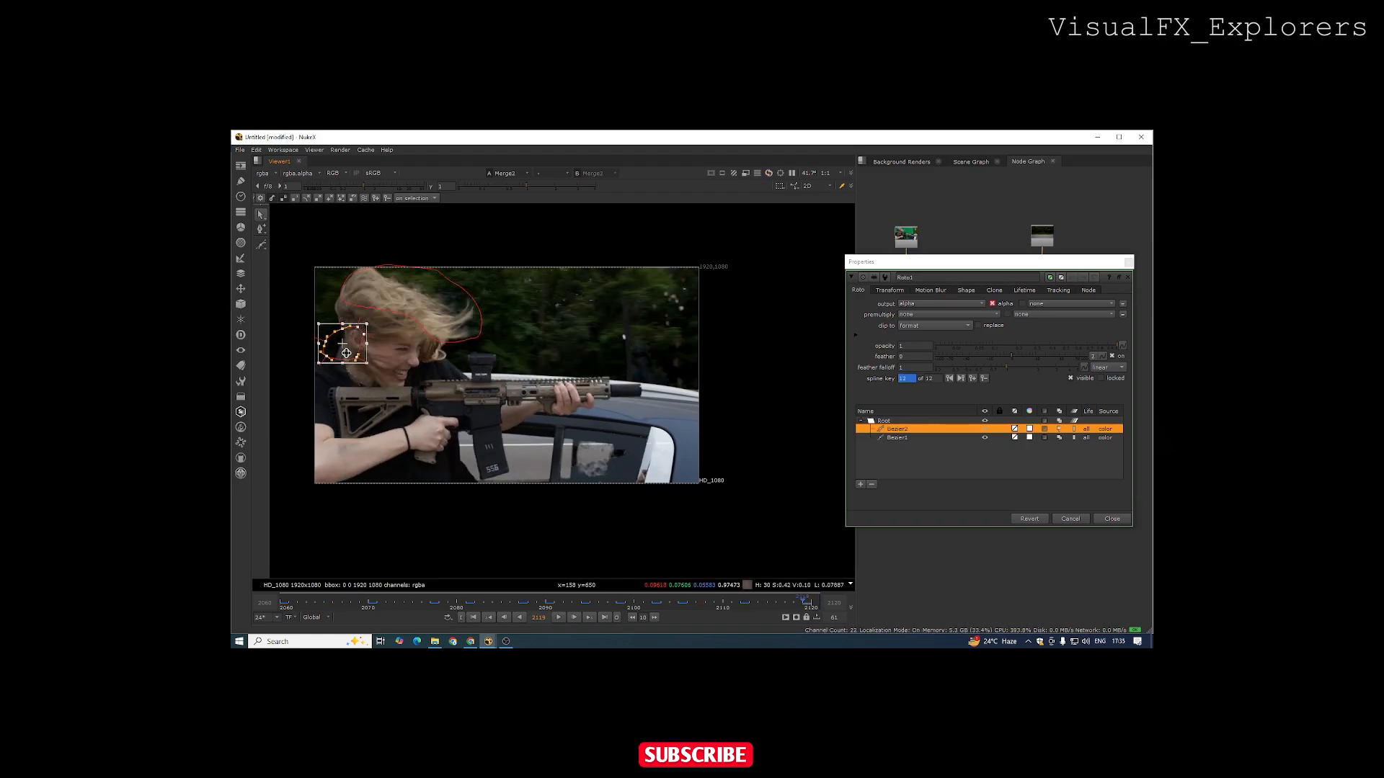
left_click(1128, 263)
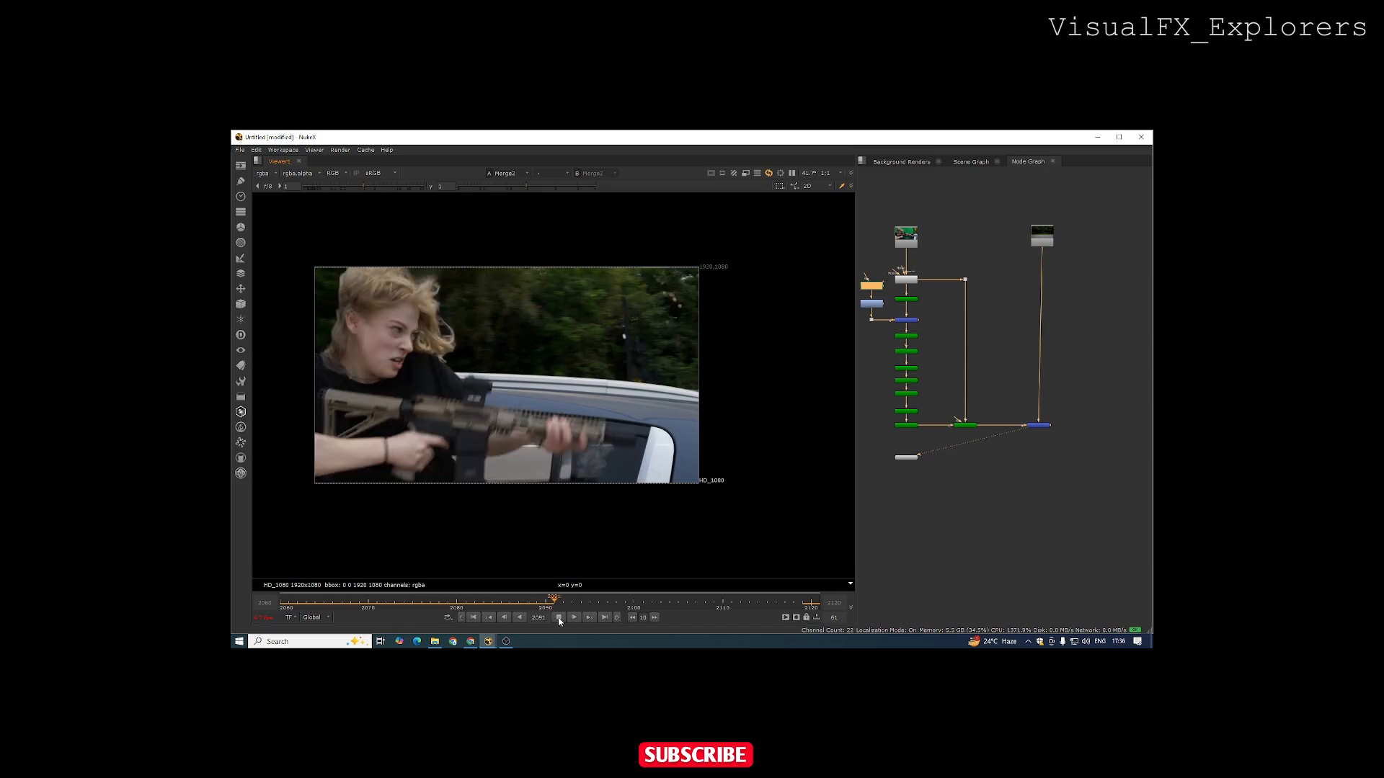
Step: Play back the composite and add a third closed Bezier shape in the Roto node around the car window below the rifle barrel
left_click(559, 618)
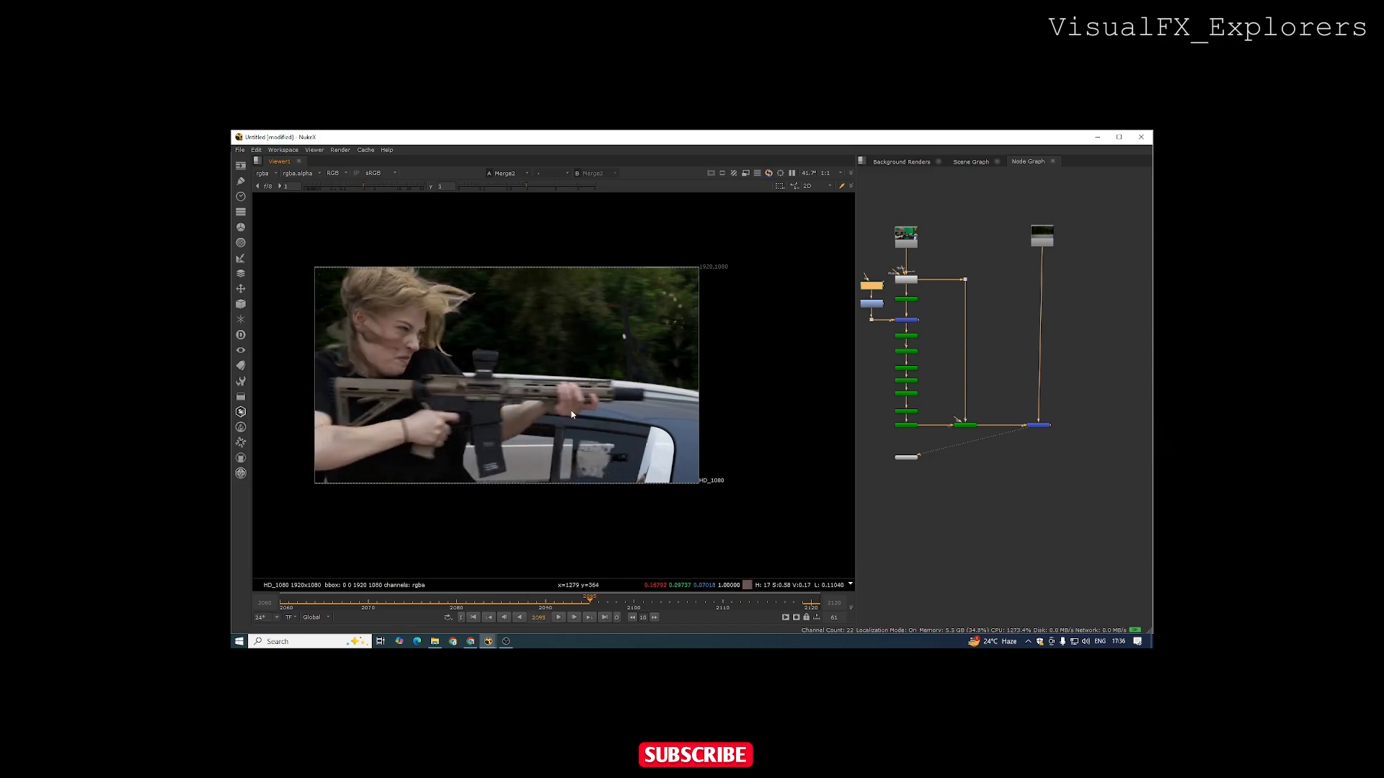
double_click(878, 287)
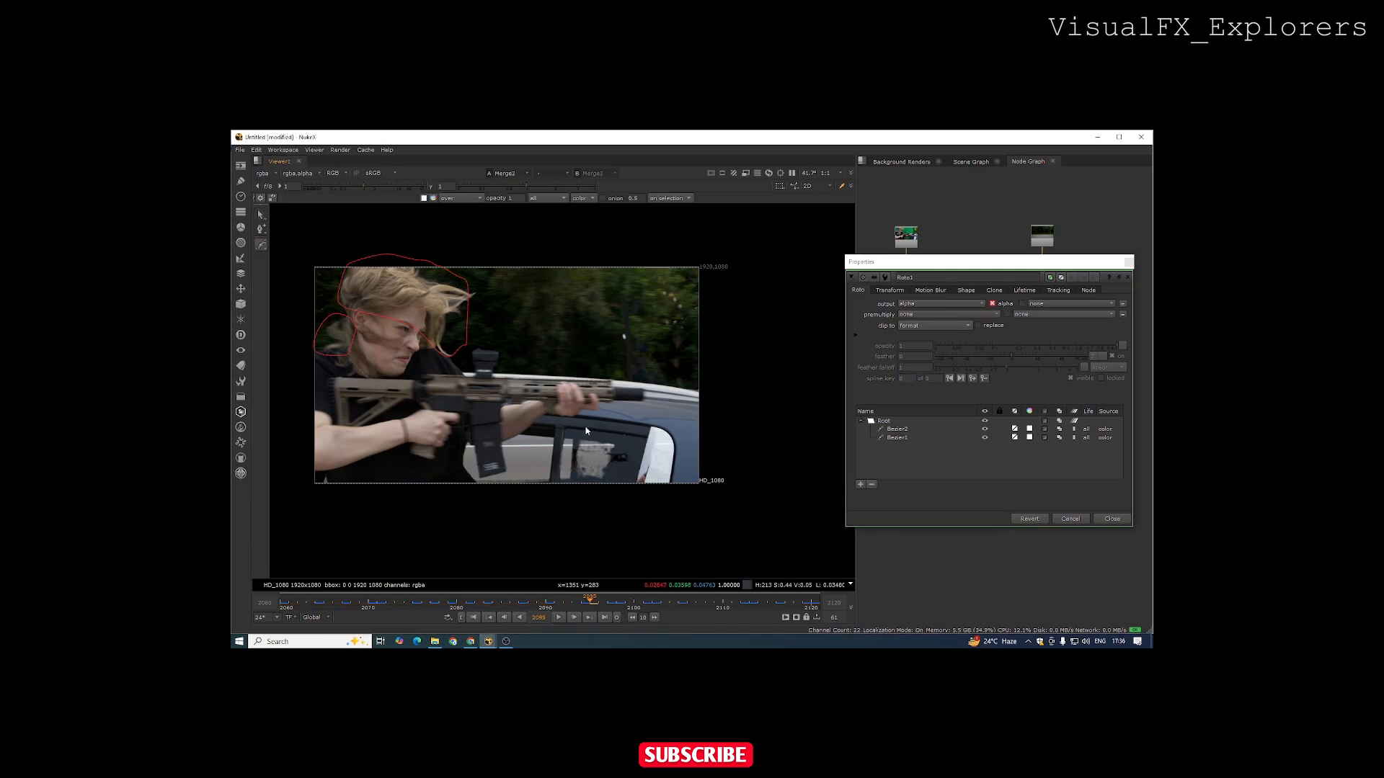
left_click(561, 393)
left_click(555, 479)
left_click(634, 498)
left_click(647, 393)
left_click(560, 394)
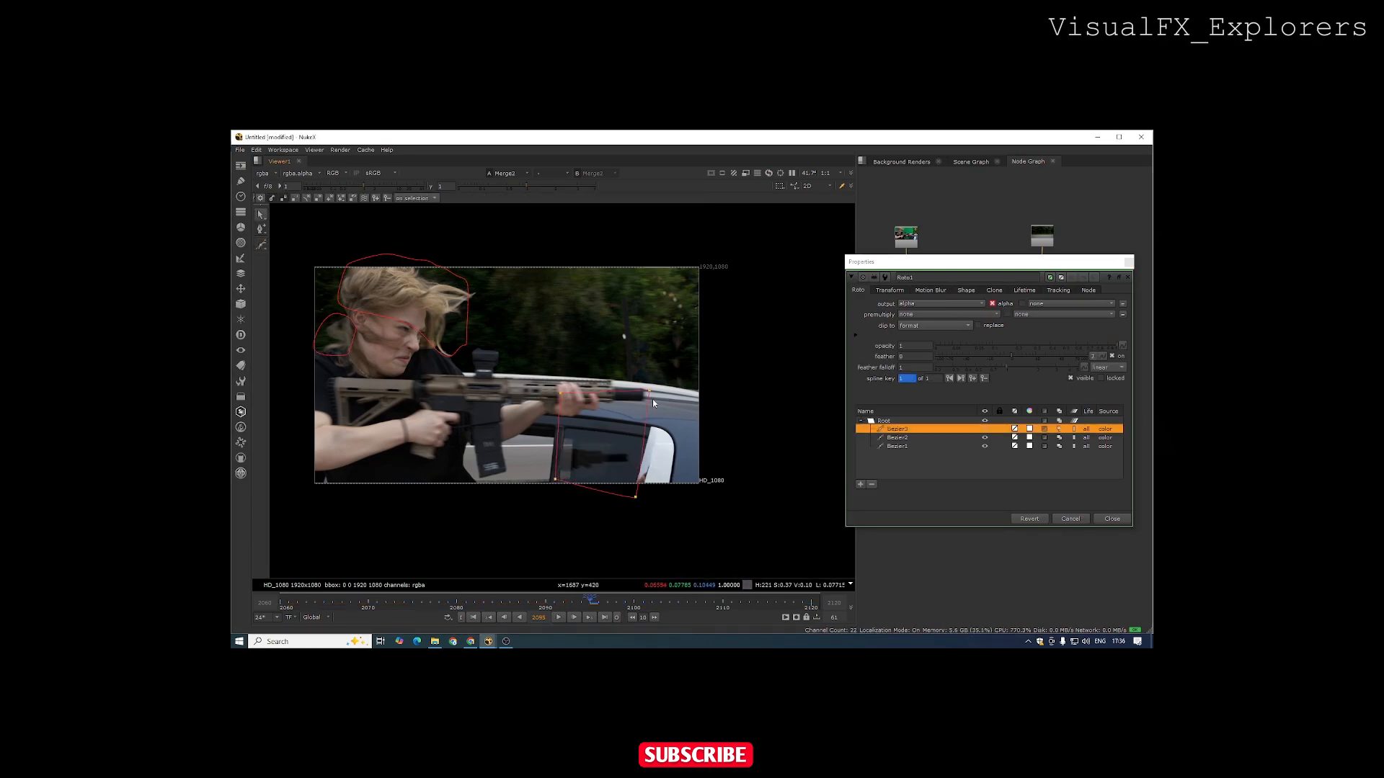
left_click_drag(645, 393, 647, 401)
left_click_drag(555, 479, 556, 487)
Step: Review the car-window shape across the whole frame range and close the Roto properties
left_click_drag(666, 611, 811, 603)
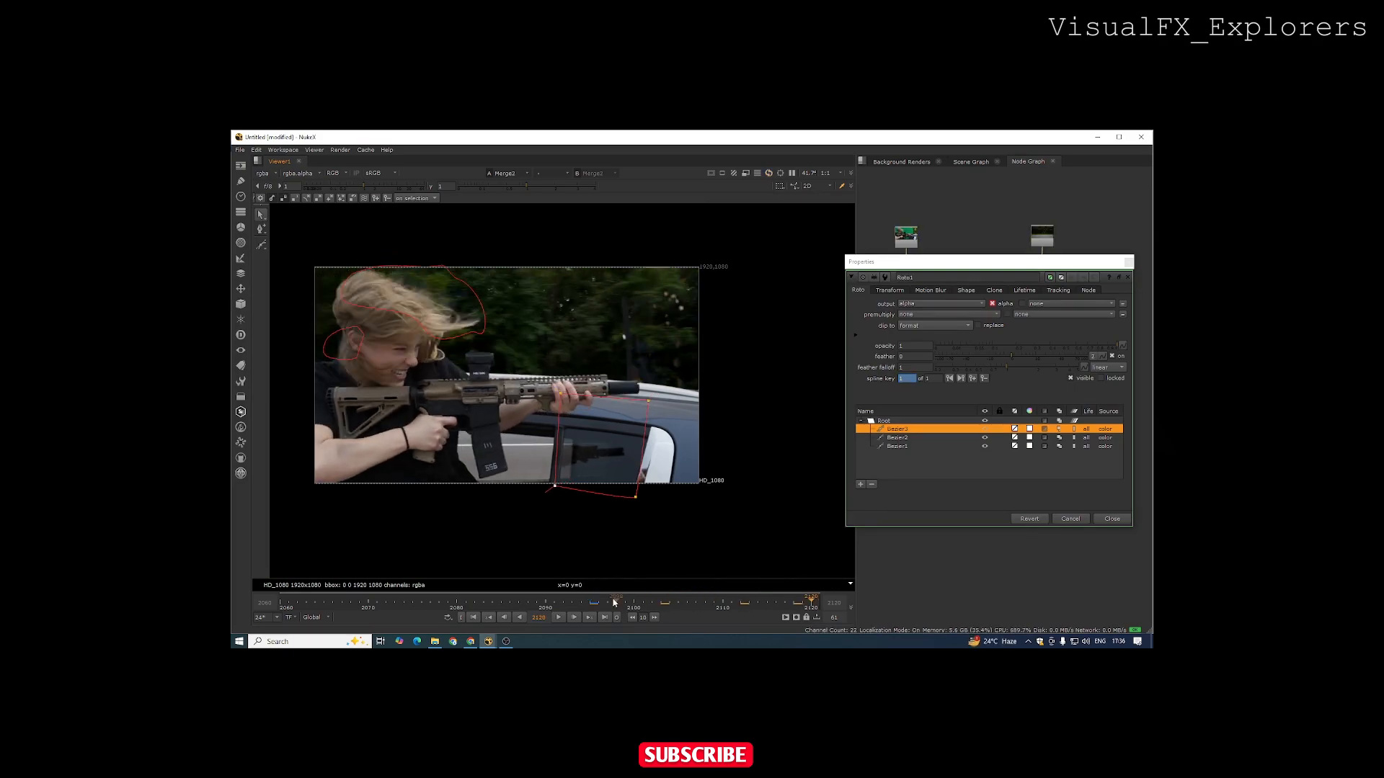
left_click_drag(282, 607, 813, 607)
left_click(1128, 262)
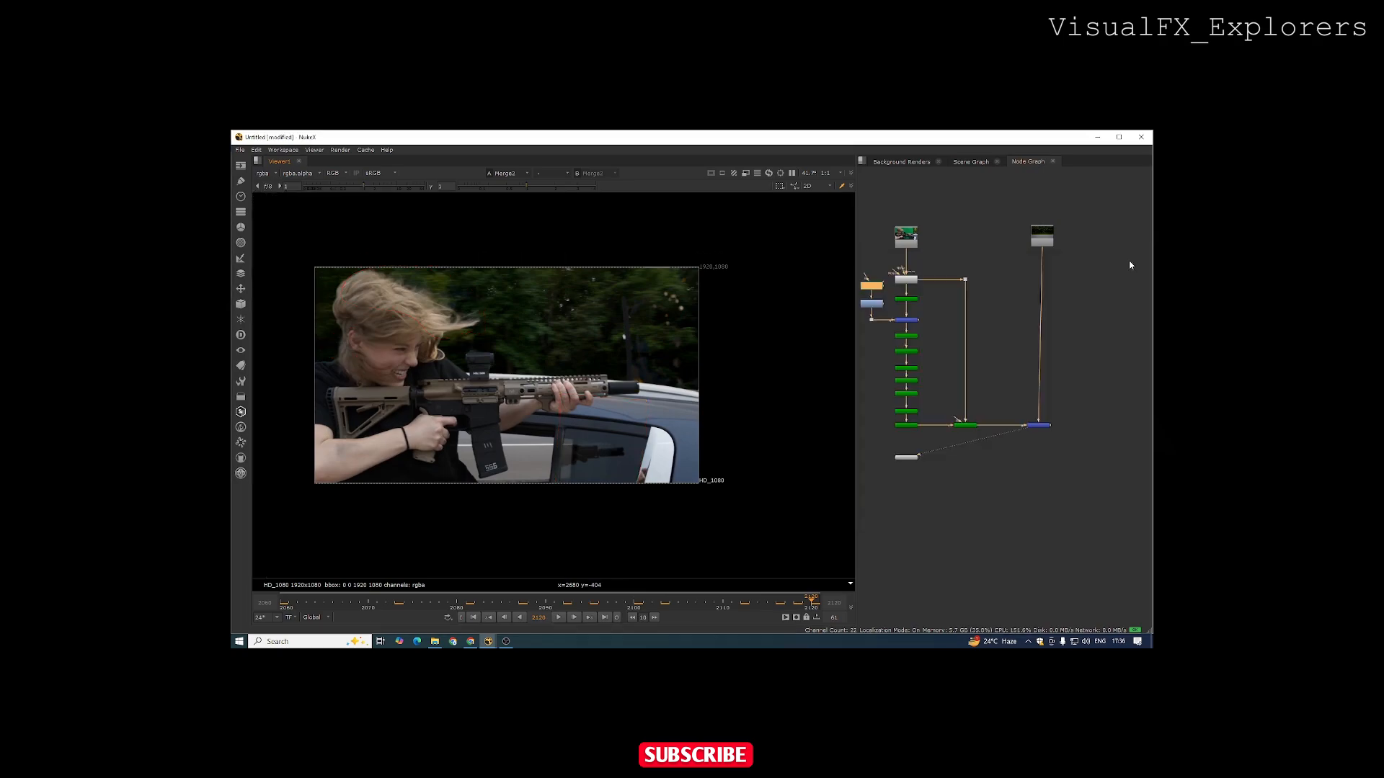
Step: Move the Viewer, background Read and Merge nodes away from the keying branch, routing the foreground into the Merge through a Dot
left_click_drag(914, 457, 1044, 516)
left_click_drag(1040, 426, 965, 477)
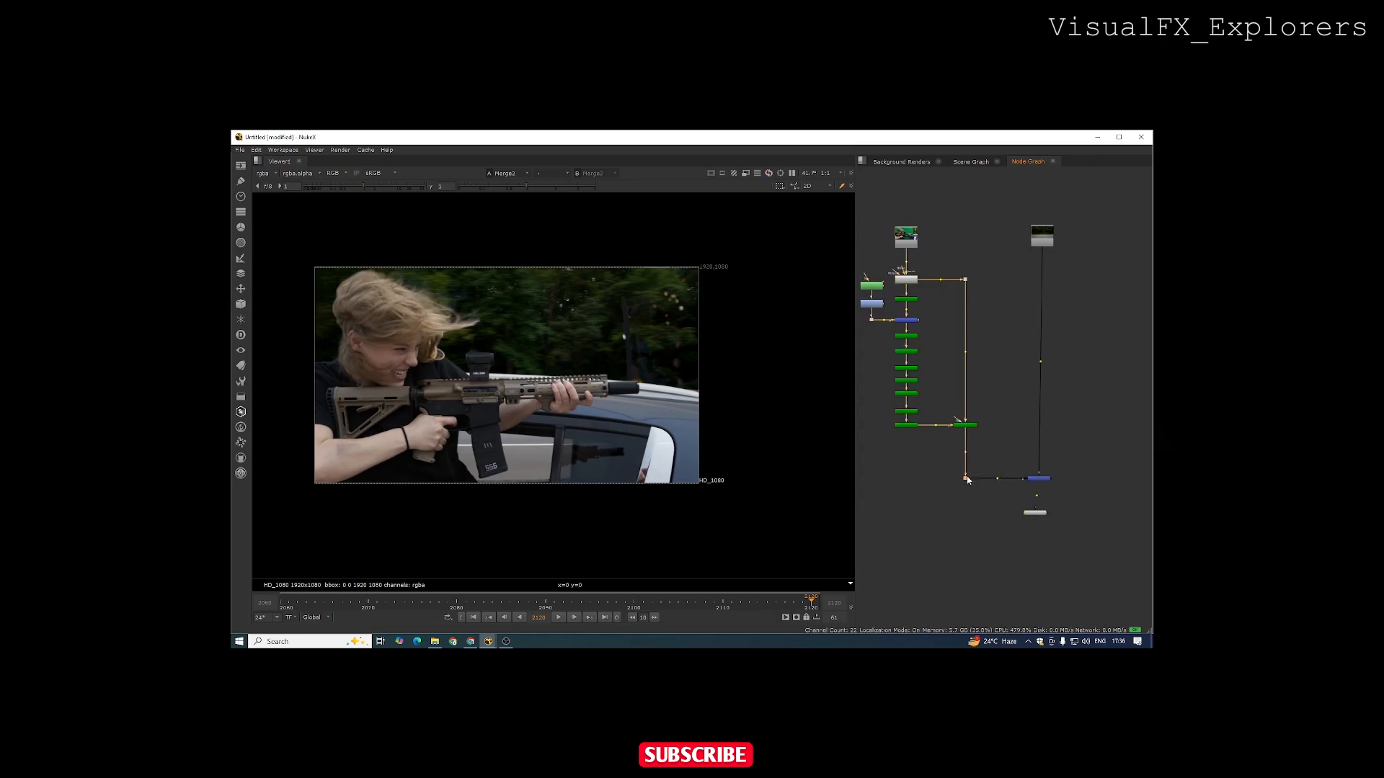
left_click_drag(1017, 207, 1097, 544)
left_click_drag(1046, 484, 1099, 485)
left_click_drag(936, 456, 1122, 531)
left_click_drag(1088, 479, 1088, 526)
Step: Add a Keylight node and connect it to the original plate branch through new Dots
left_click(1007, 464)
key("Tab")
type("KEY")
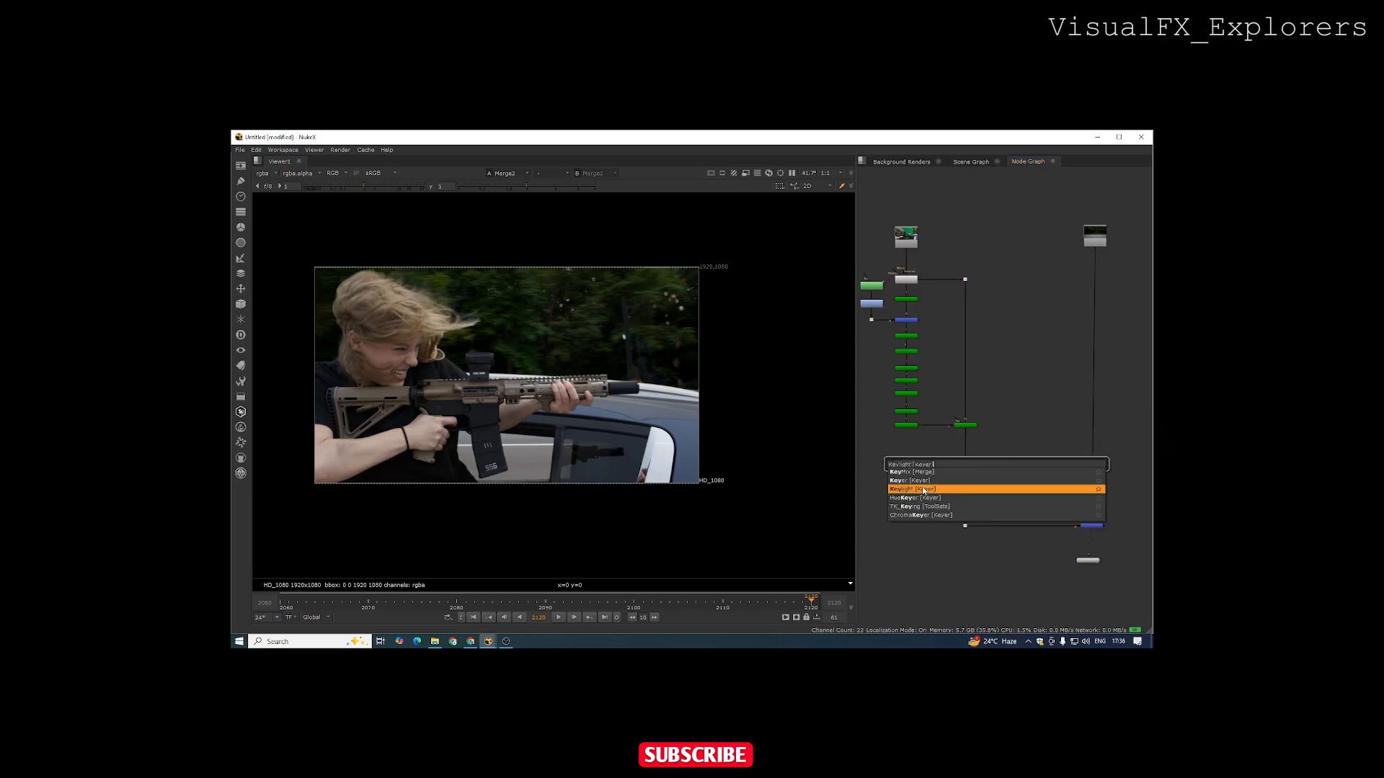
left_click(923, 489)
left_click(970, 380)
left_click(965, 372, "ctrl")
left_click_drag(995, 457, 1022, 374)
Step: View the new Keylight node's output and sample the green screen behind the rifle as its Screen Colour
double_click(1024, 460)
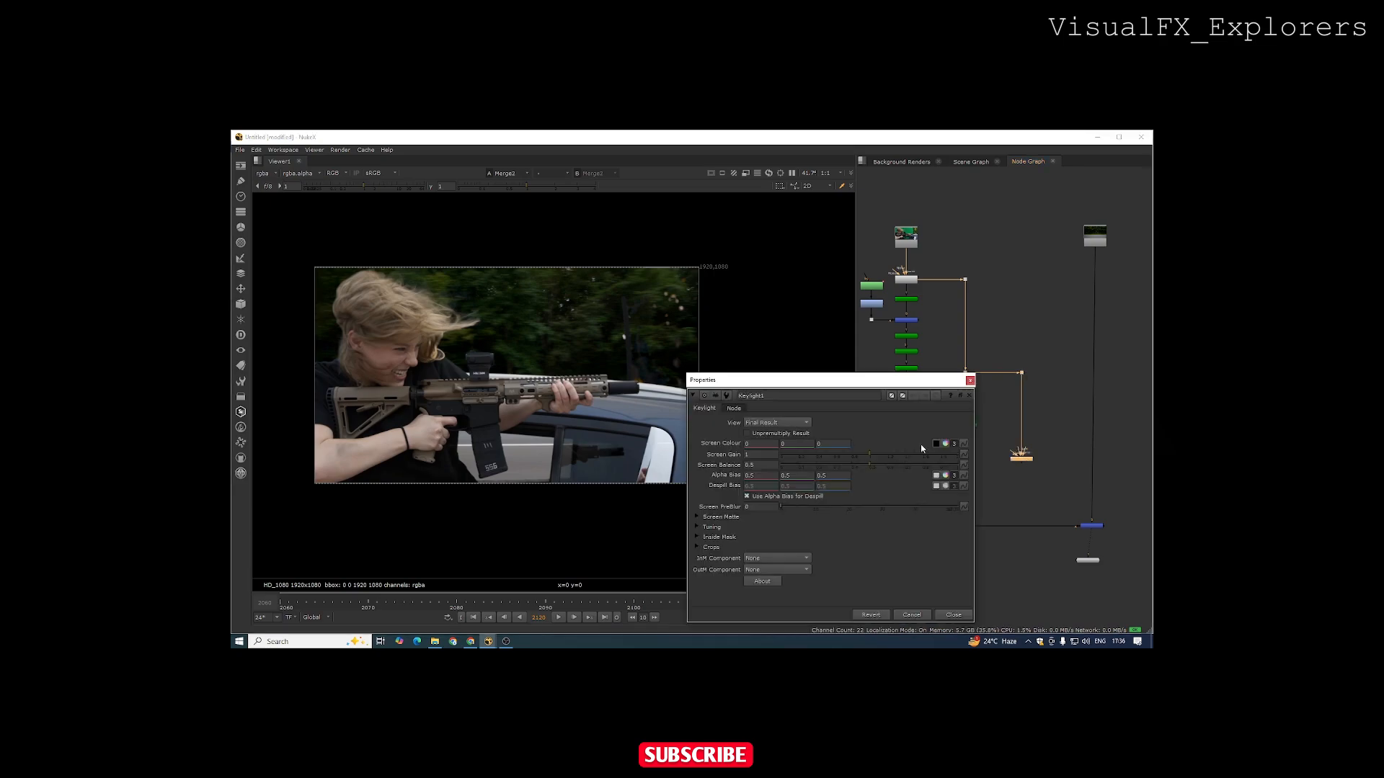
key("1")
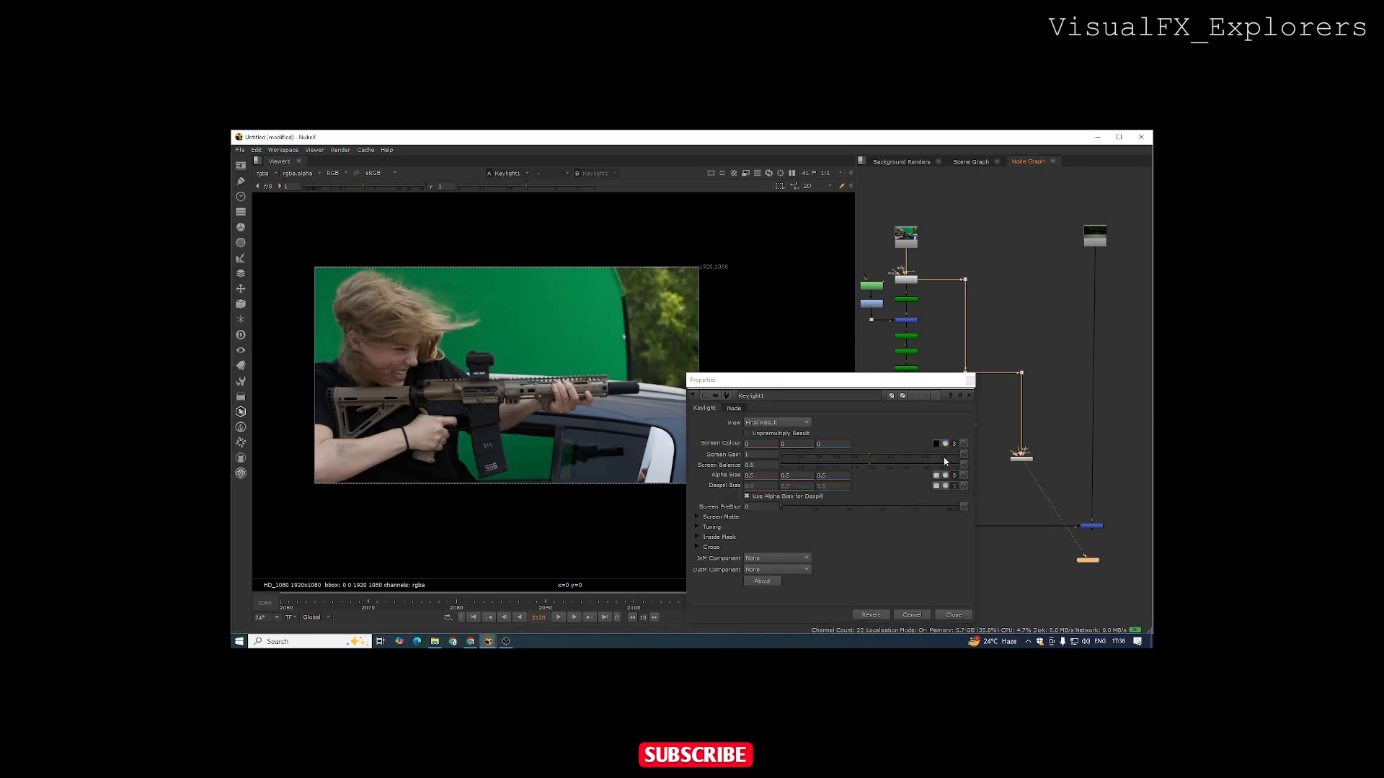
left_click(936, 444)
left_click(522, 352, "ctrl")
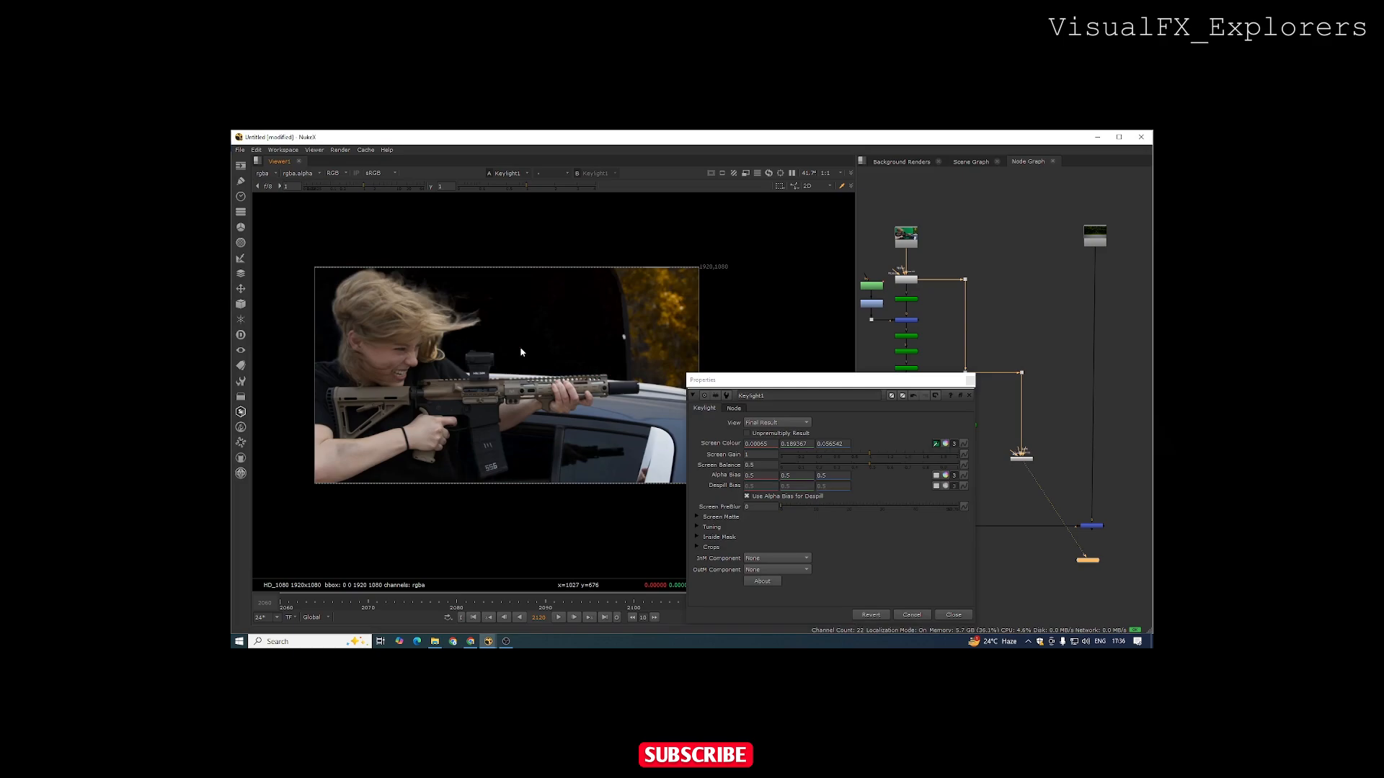
Step: View the alpha channel and harden the Keylight screen matte with Clip Black 0.675 and Clip White 0.78
key("a")
left_click(698, 517)
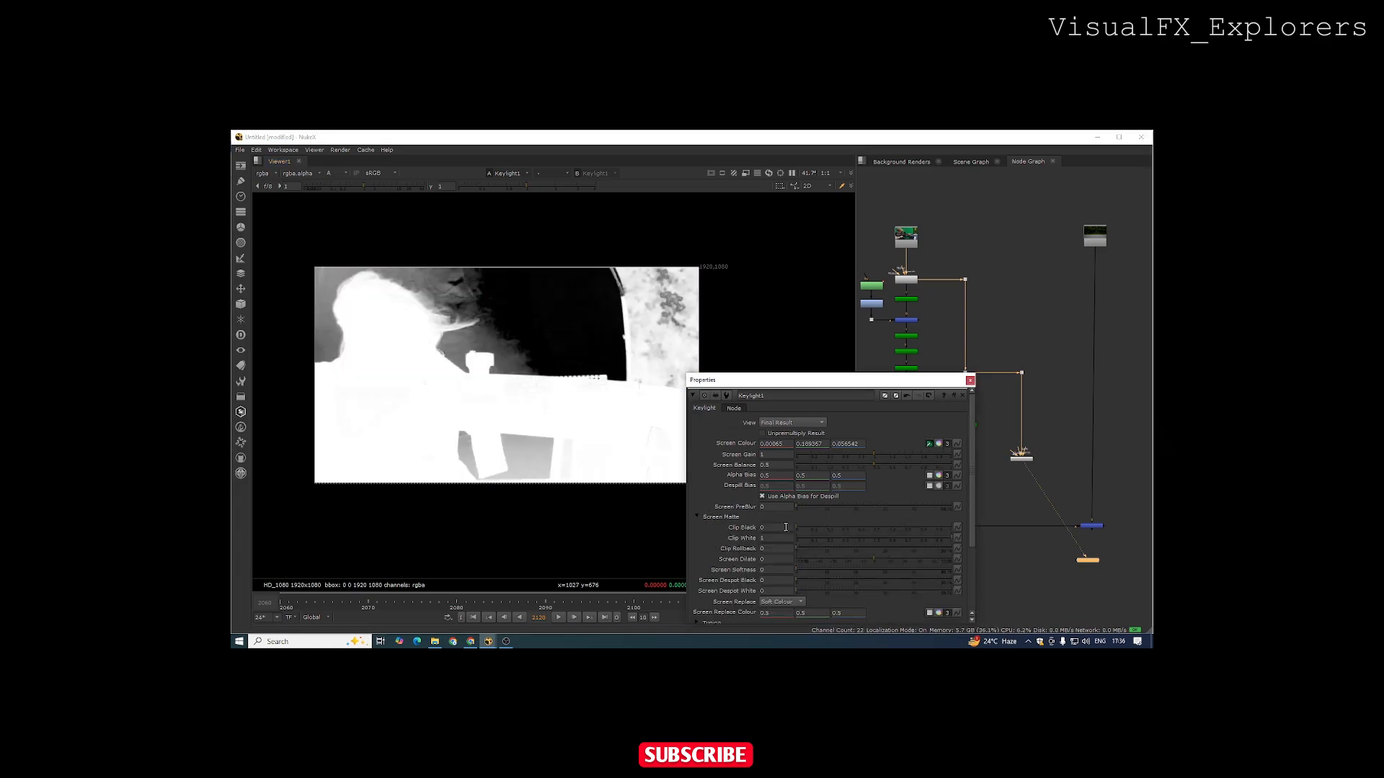
left_click_drag(798, 529, 901, 530)
left_click(884, 530)
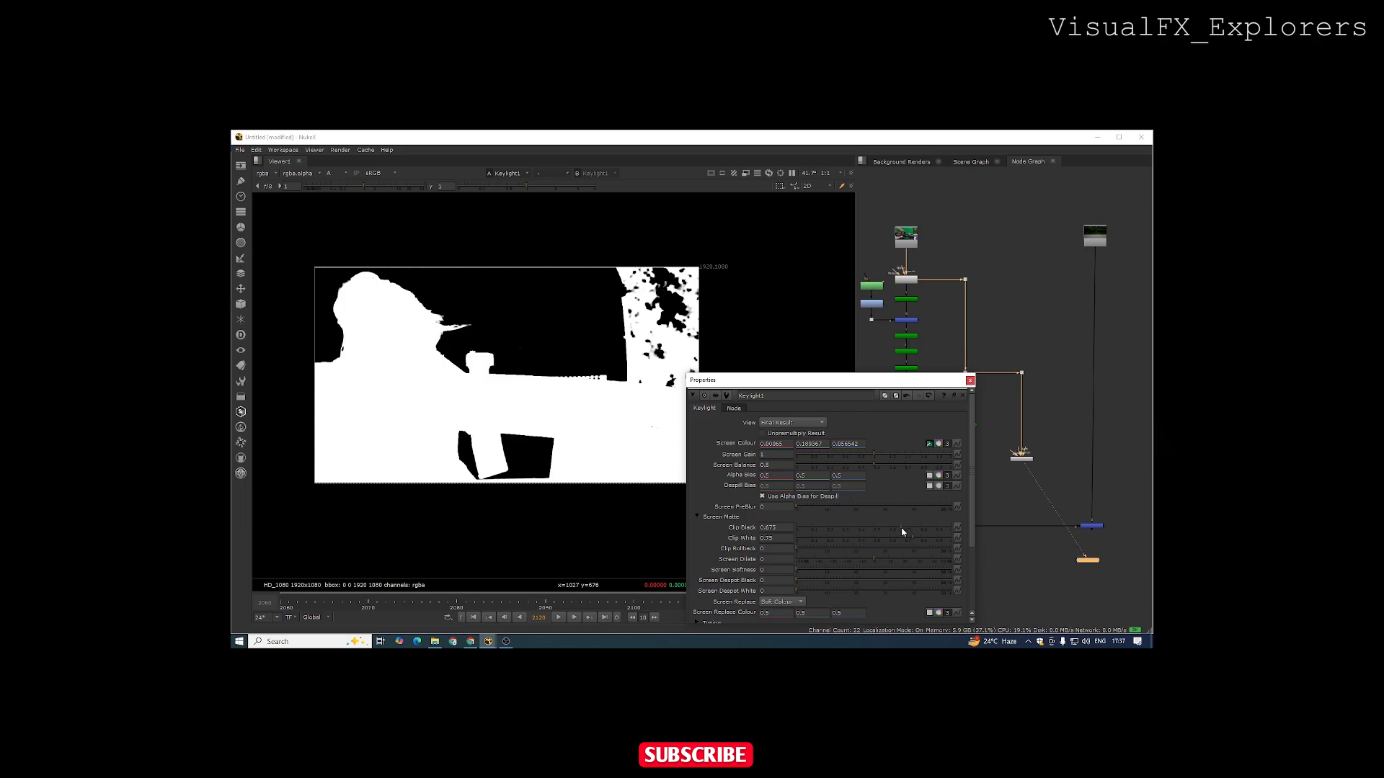